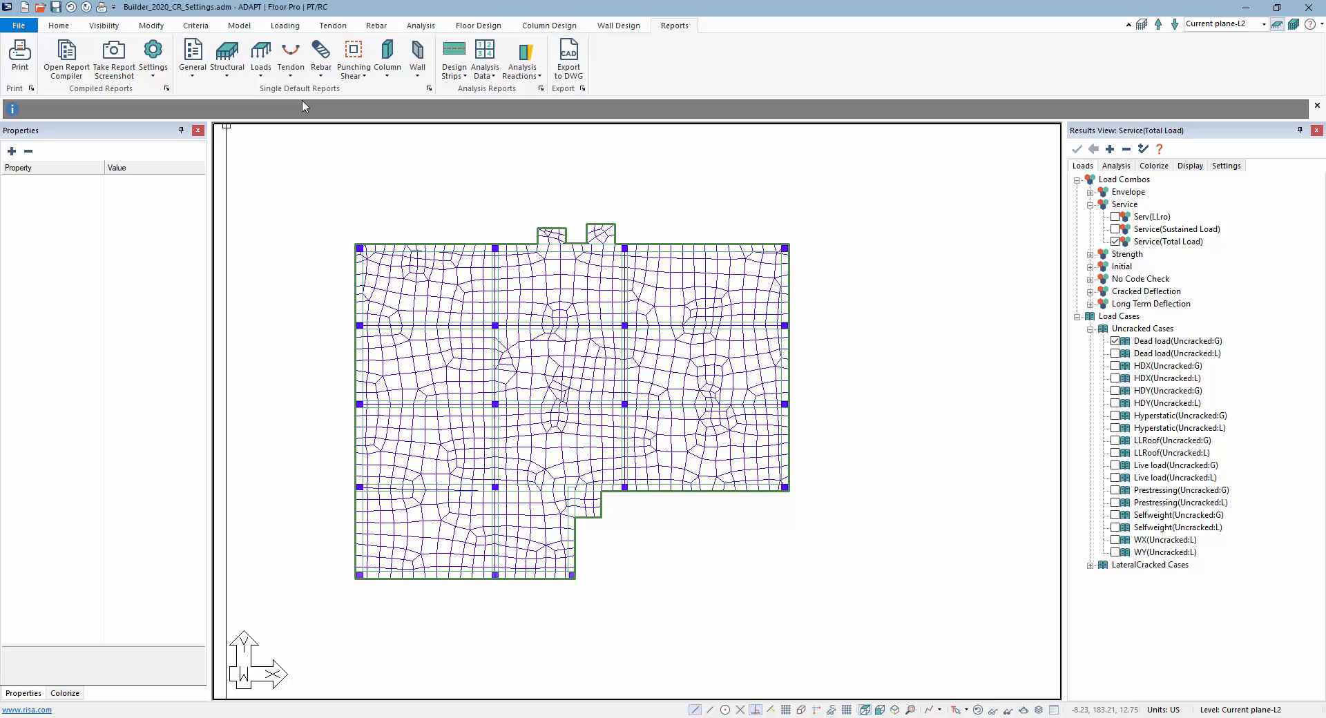
Examine the Tabular and Graphical report categories available in the Report Generation Manager, including the Structural Geometry and Tendons entries
{"action": "left_click", "coordinate": [387, 57]}
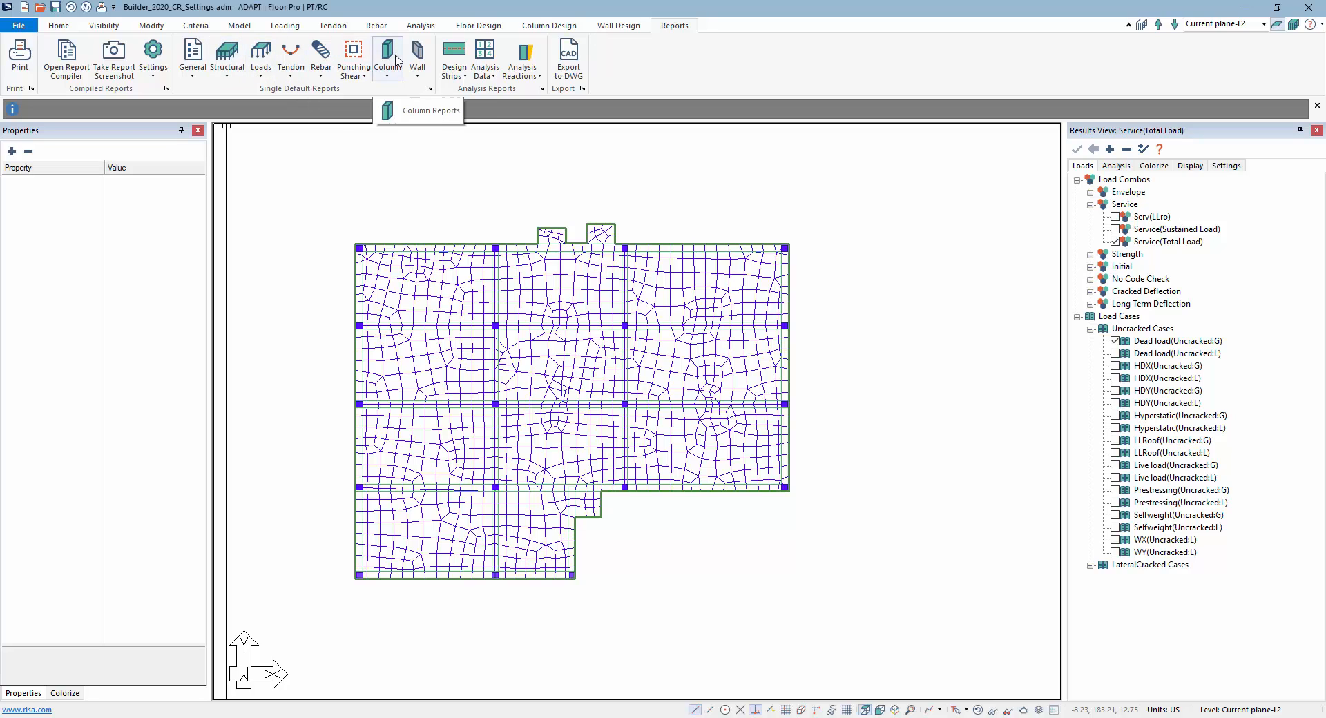
{"action": "left_click", "coordinate": [74, 68]}
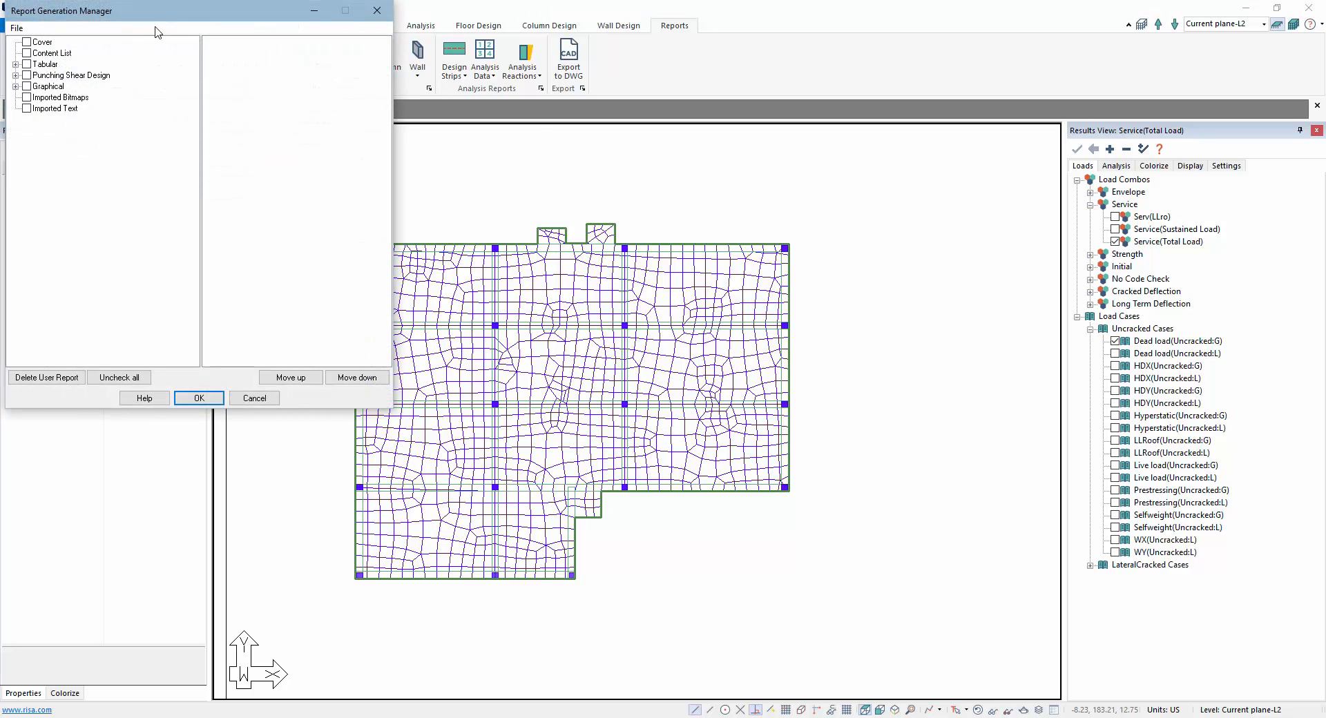
{"action": "left_click_drag", "start_coordinate": [176, 15], "coordinate": [324, 58]}
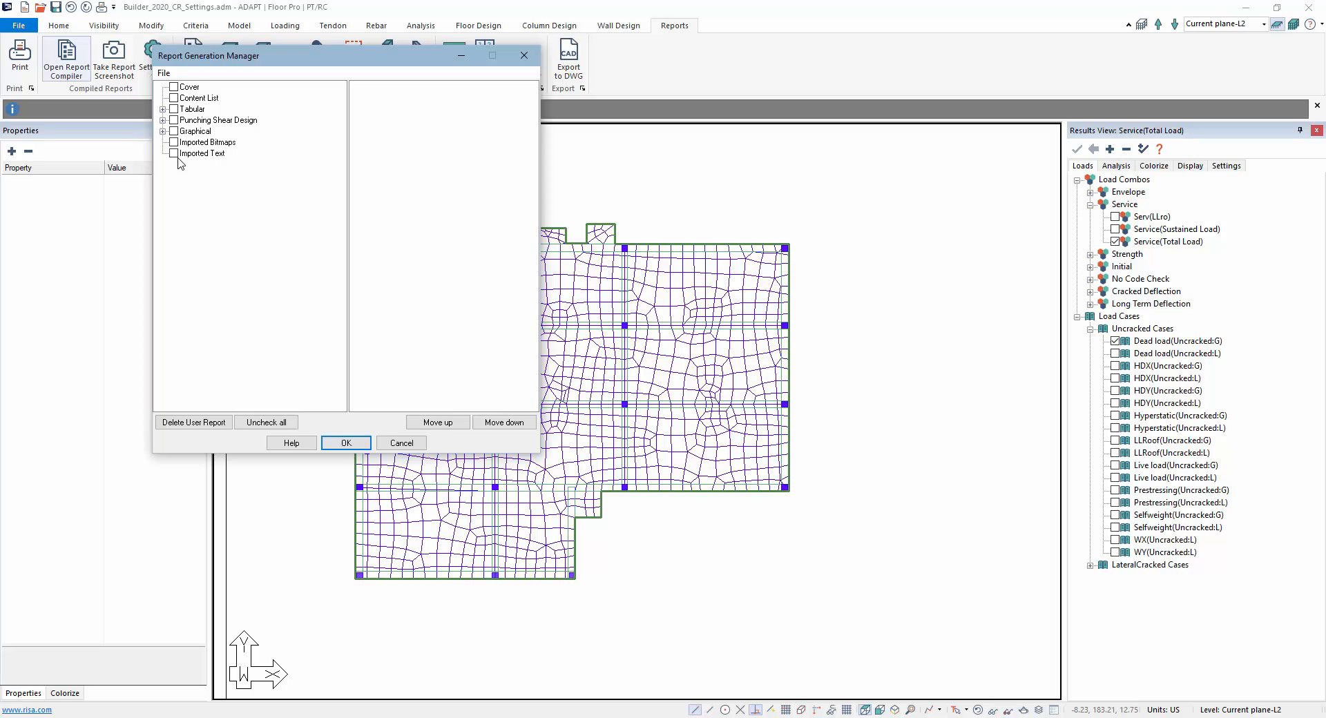
{"action": "left_click", "coordinate": [163, 109]}
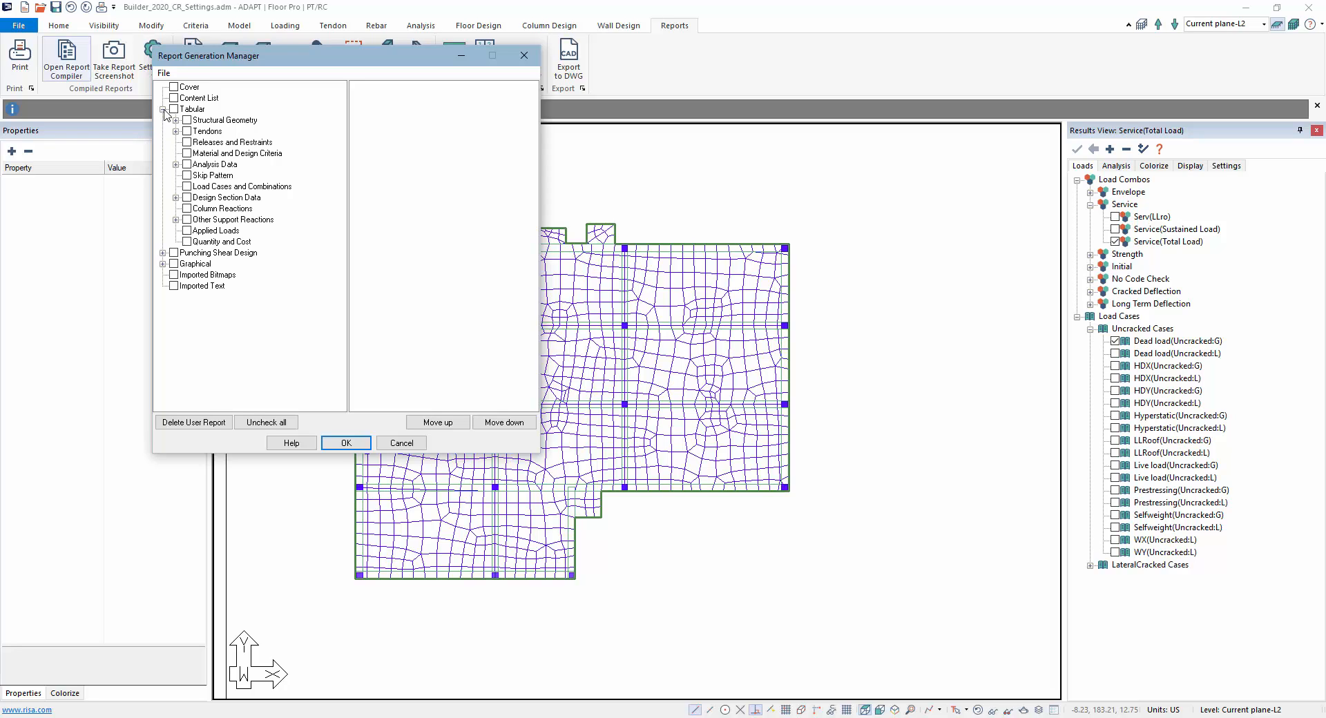
{"action": "left_click", "coordinate": [176, 120]}
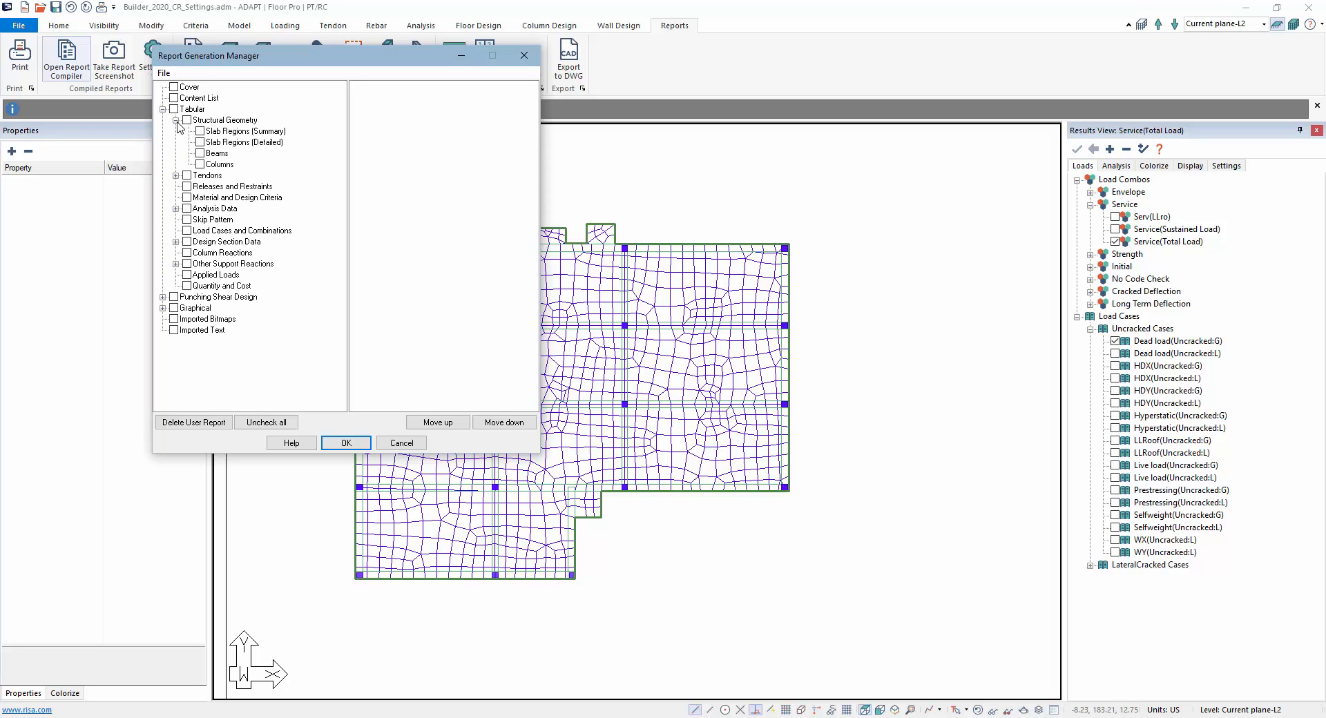
{"action": "left_click", "coordinate": [176, 177]}
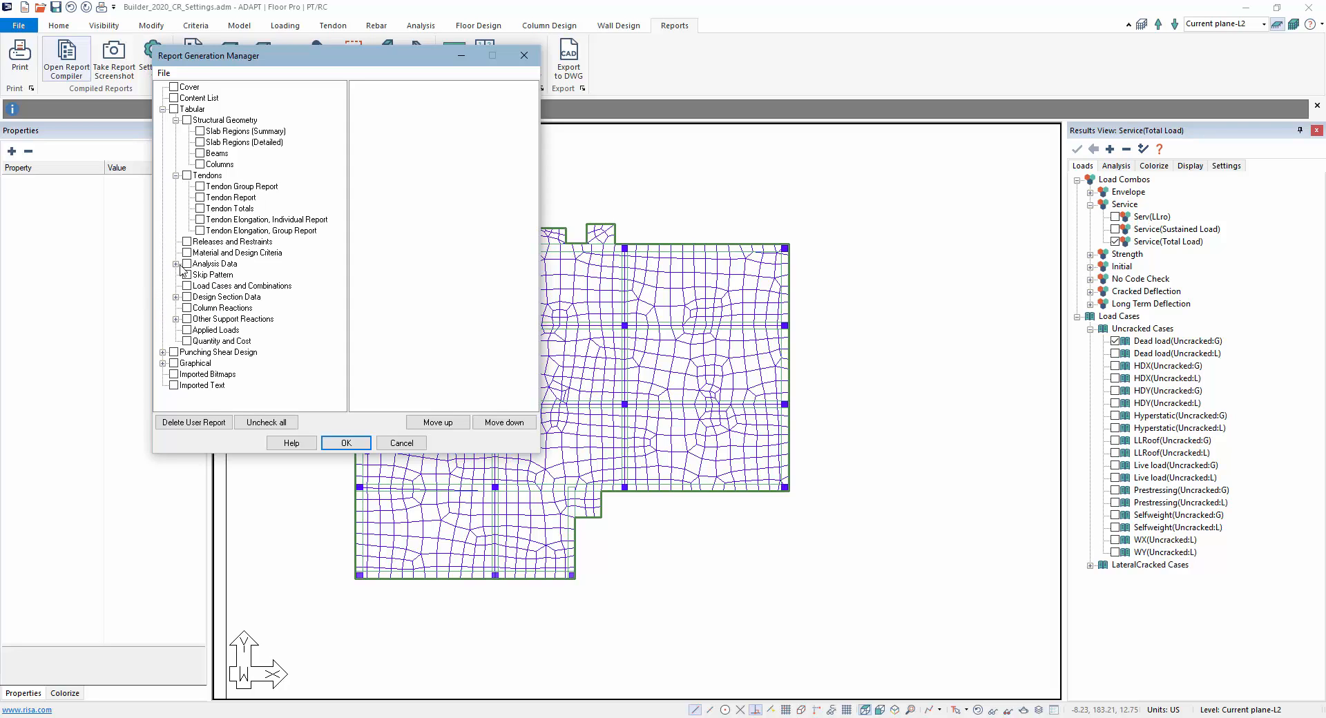
{"action": "left_click", "coordinate": [163, 364]}
{"action": "scroll", "coordinate": [220, 353], "scroll_direction": "down", "scroll_amount": 1}
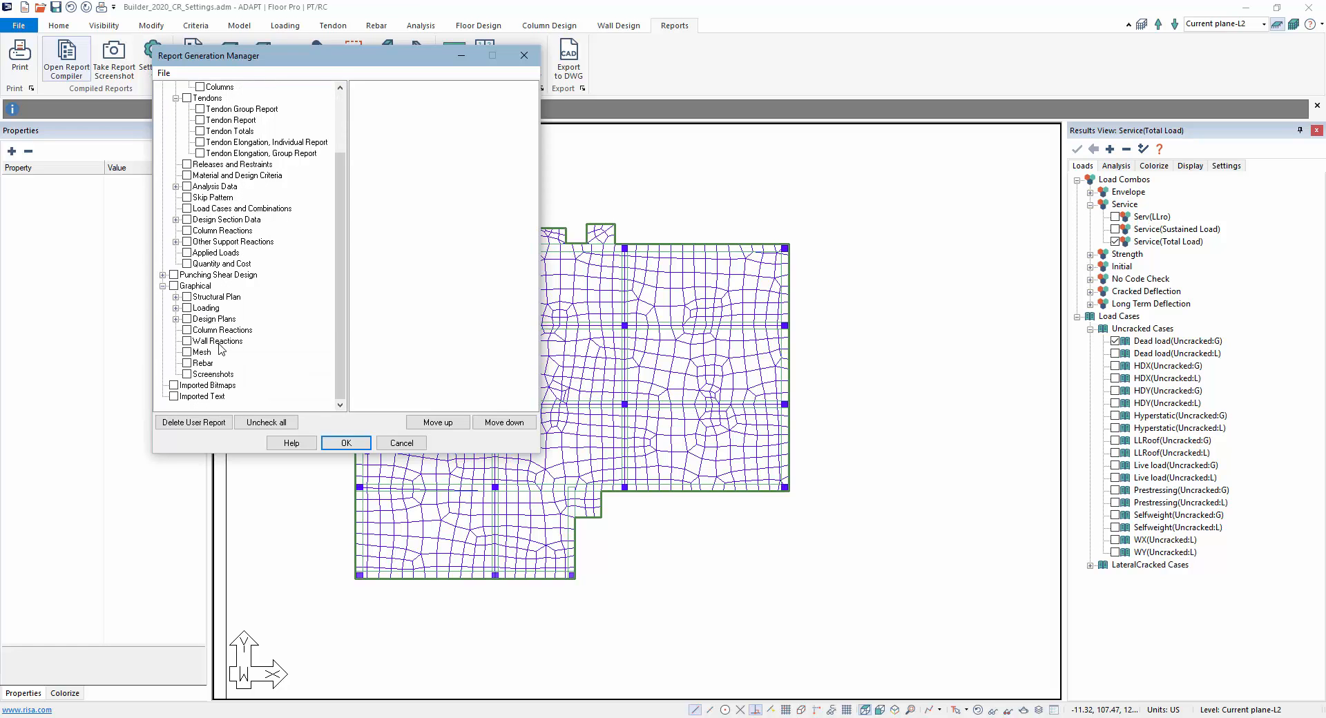
{"action": "left_click", "coordinate": [368, 444]}
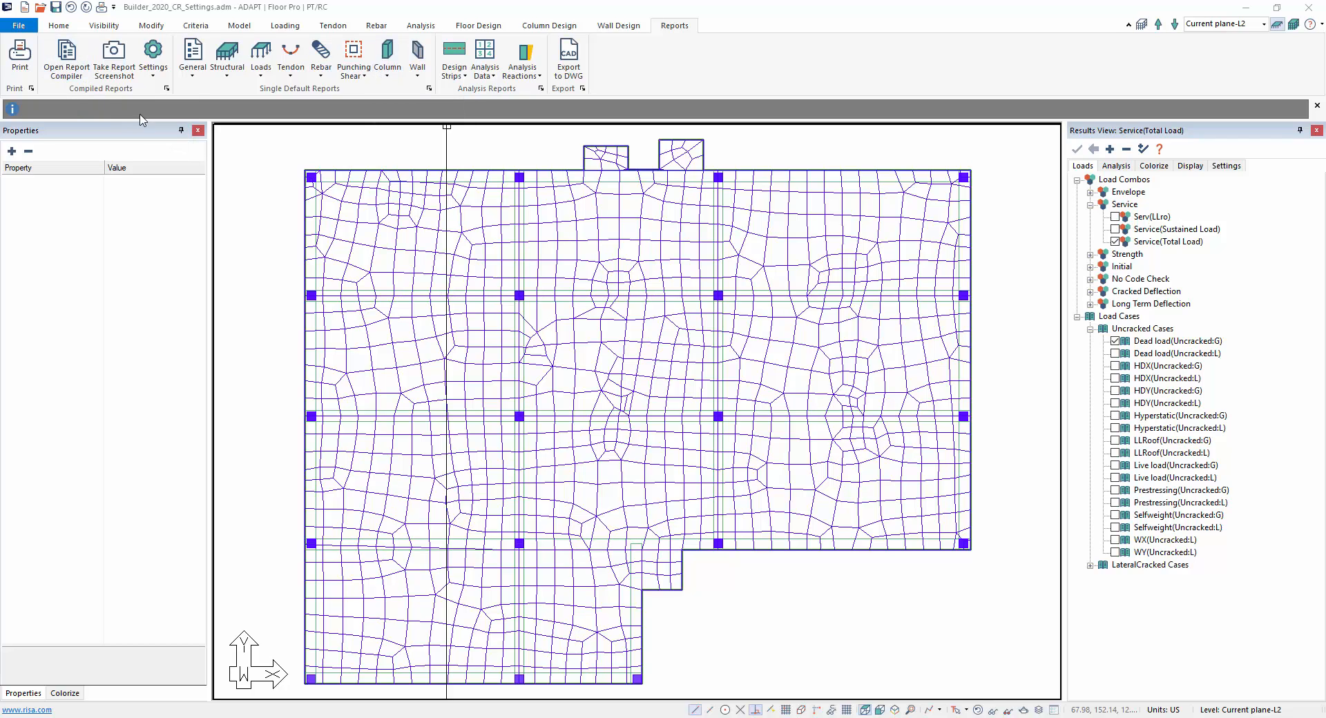
Review the tendon display information options and the general tendon settings
{"action": "left_click", "coordinate": [150, 62]}
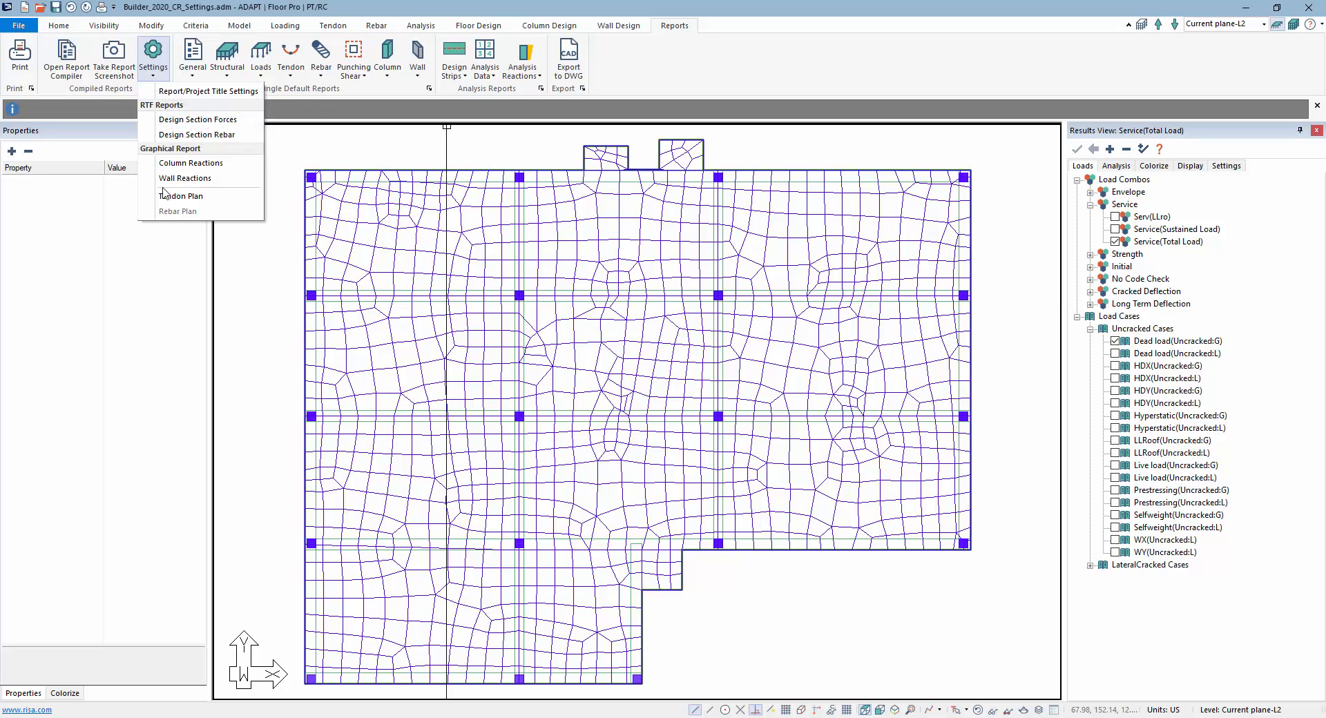
{"action": "left_click", "coordinate": [258, 279]}
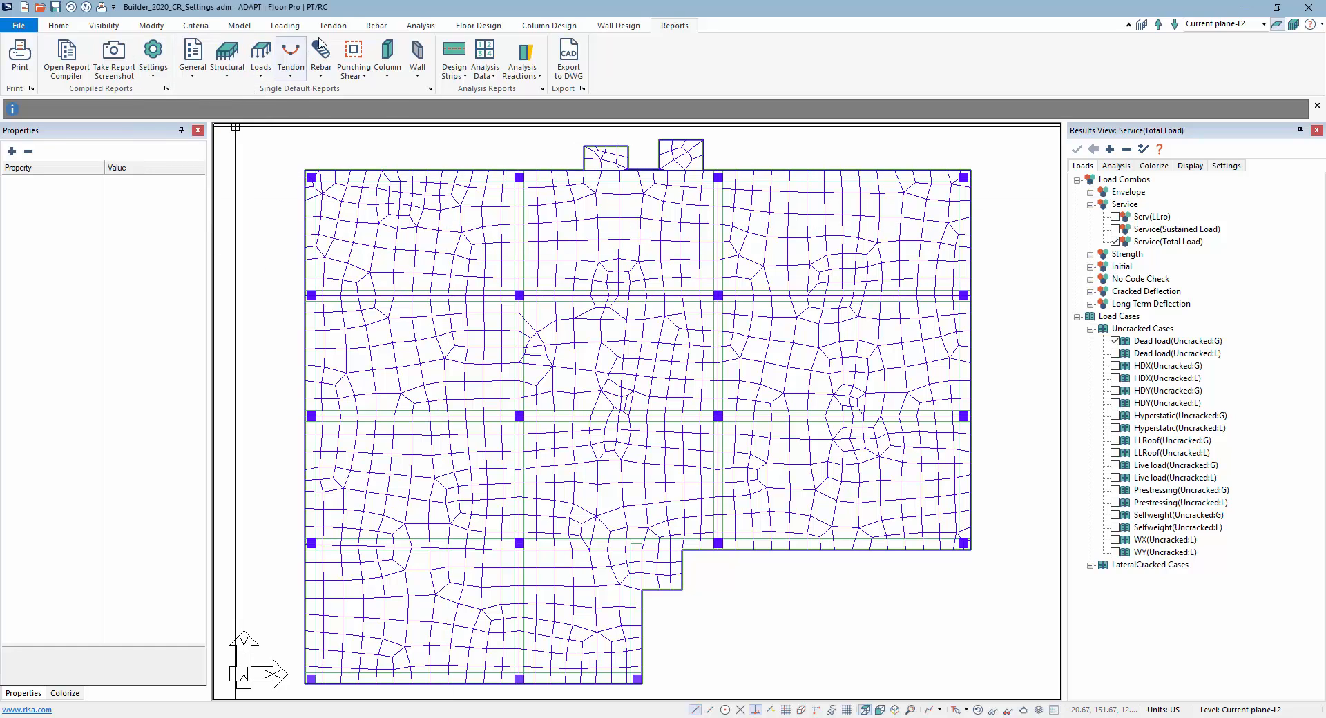
{"action": "left_click", "coordinate": [340, 26]}
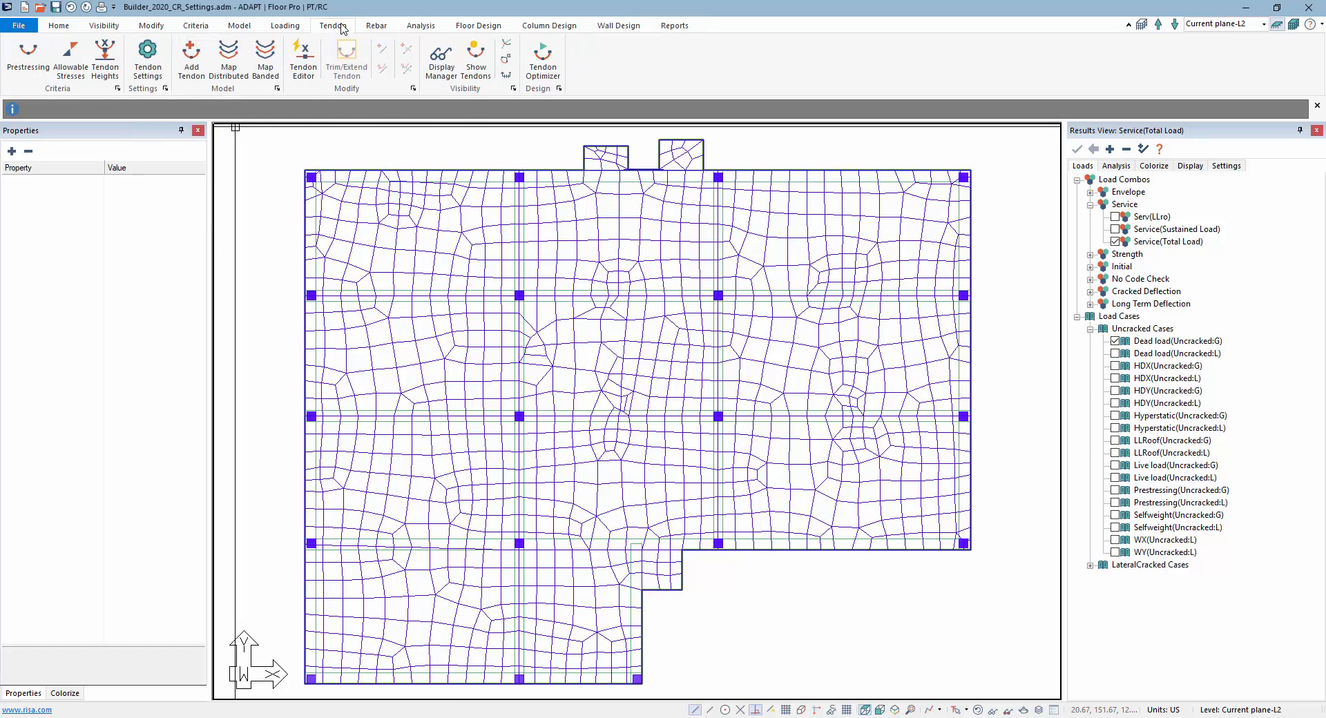
{"action": "left_click", "coordinate": [444, 58]}
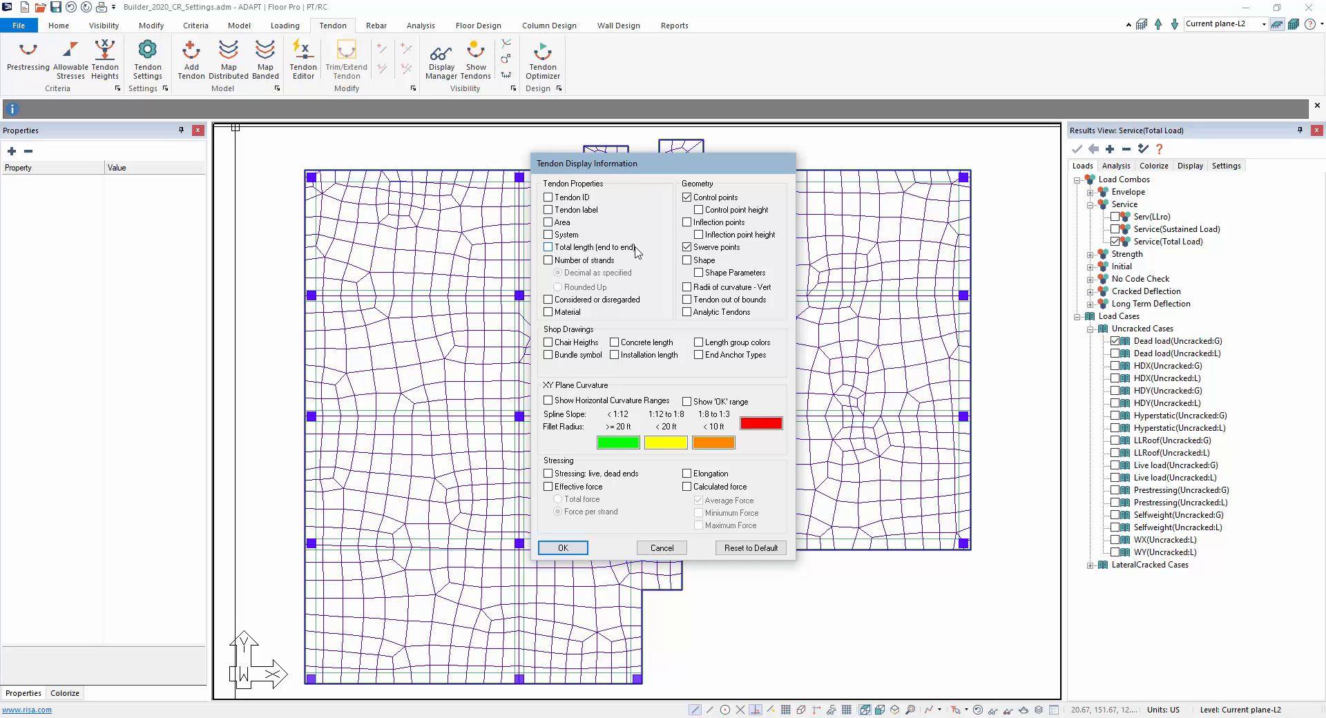
{"action": "left_click", "coordinate": [656, 549]}
{"action": "left_click", "coordinate": [149, 62]}
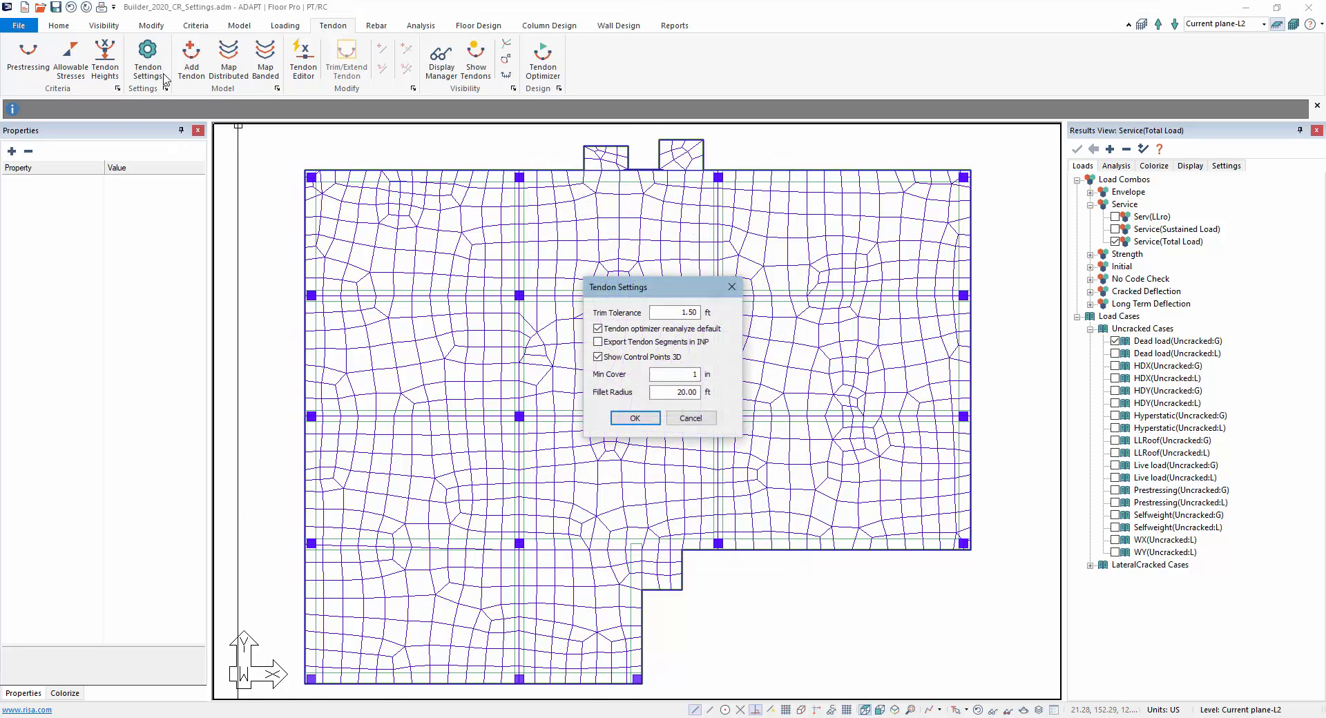
{"action": "left_click", "coordinate": [635, 418]}
Review the general and specific names in the Report/Project Title settings for compiled reports
{"action": "left_click", "coordinate": [674, 26]}
{"action": "left_click", "coordinate": [152, 62]}
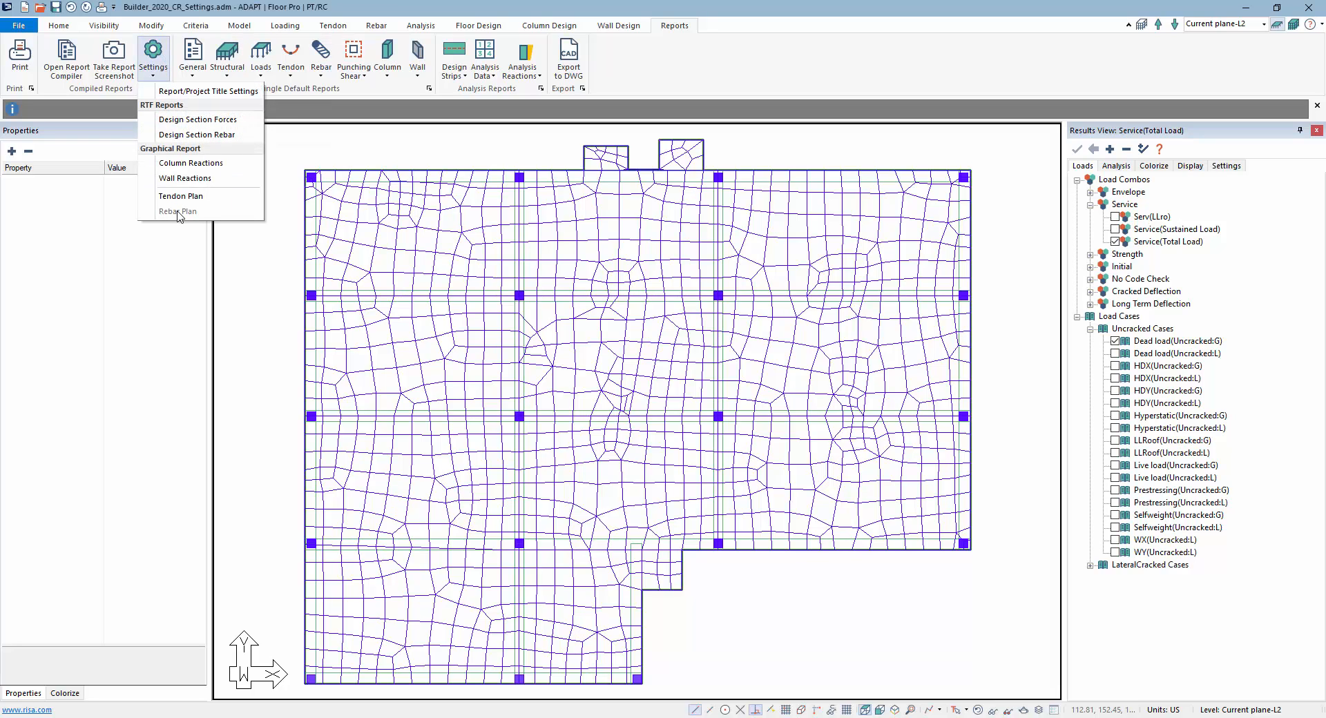
{"action": "left_click", "coordinate": [191, 92]}
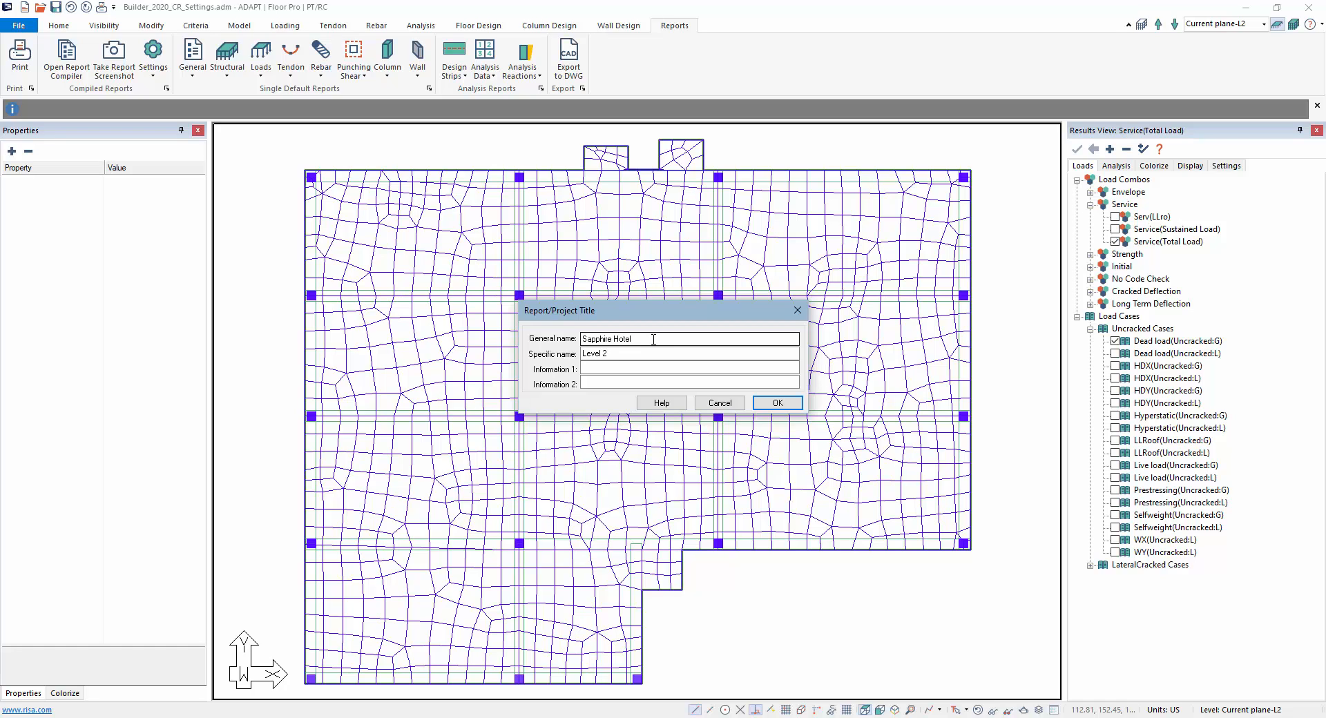
{"action": "left_click", "coordinate": [719, 403]}
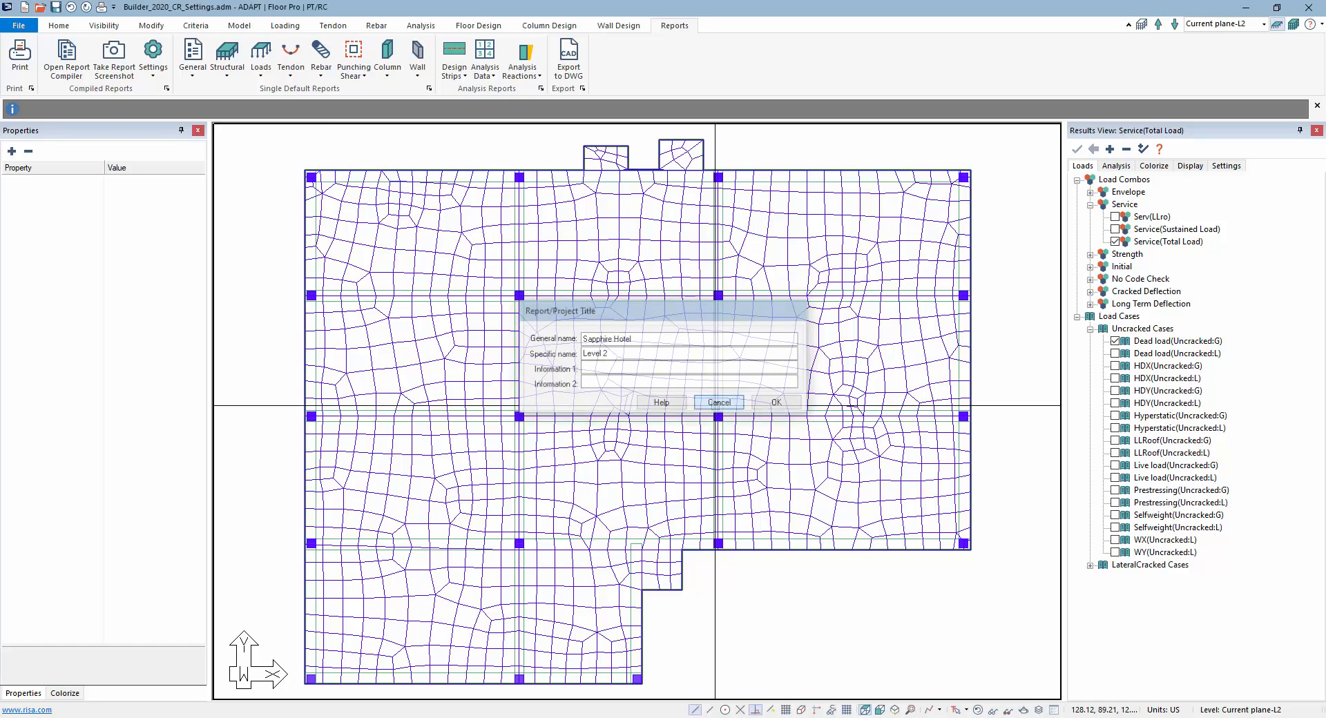
Review the load combination choices for the Design Section Forces and Design Section Rebar text reports, including the rebar enveloping options
{"action": "left_click", "coordinate": [159, 63]}
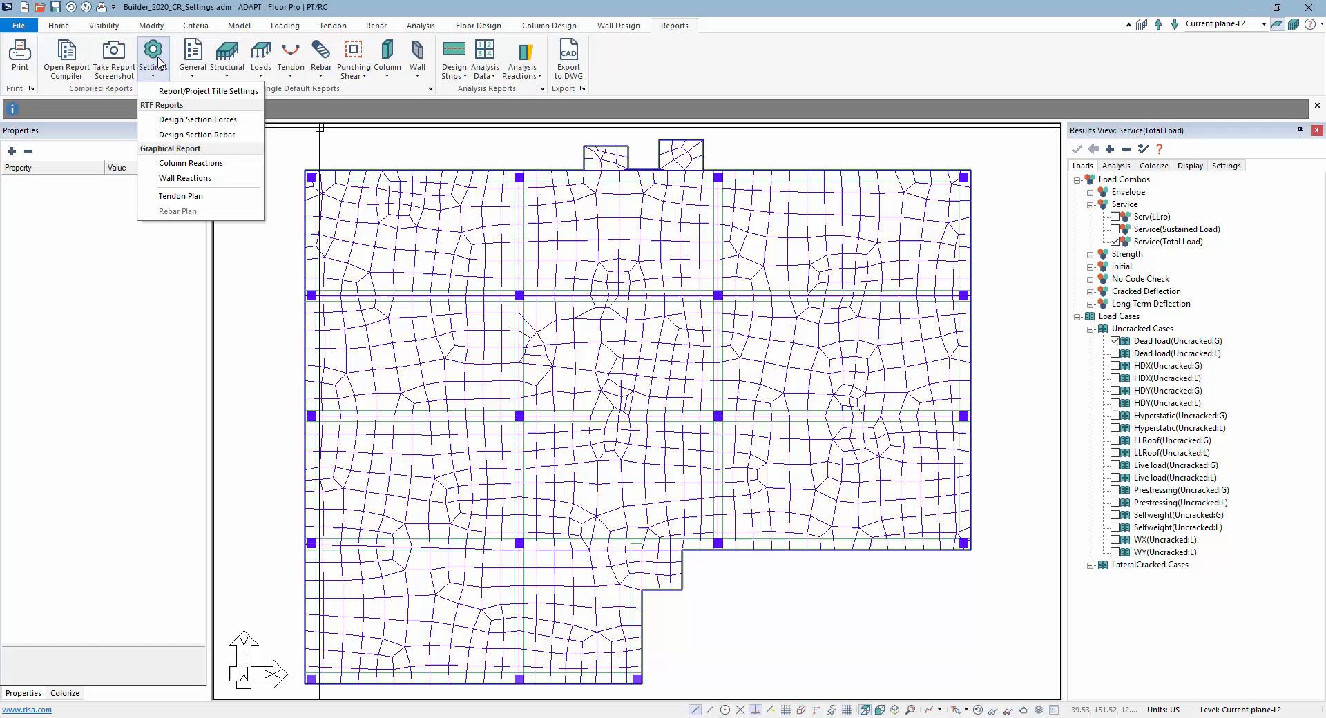
{"action": "left_click", "coordinate": [177, 121]}
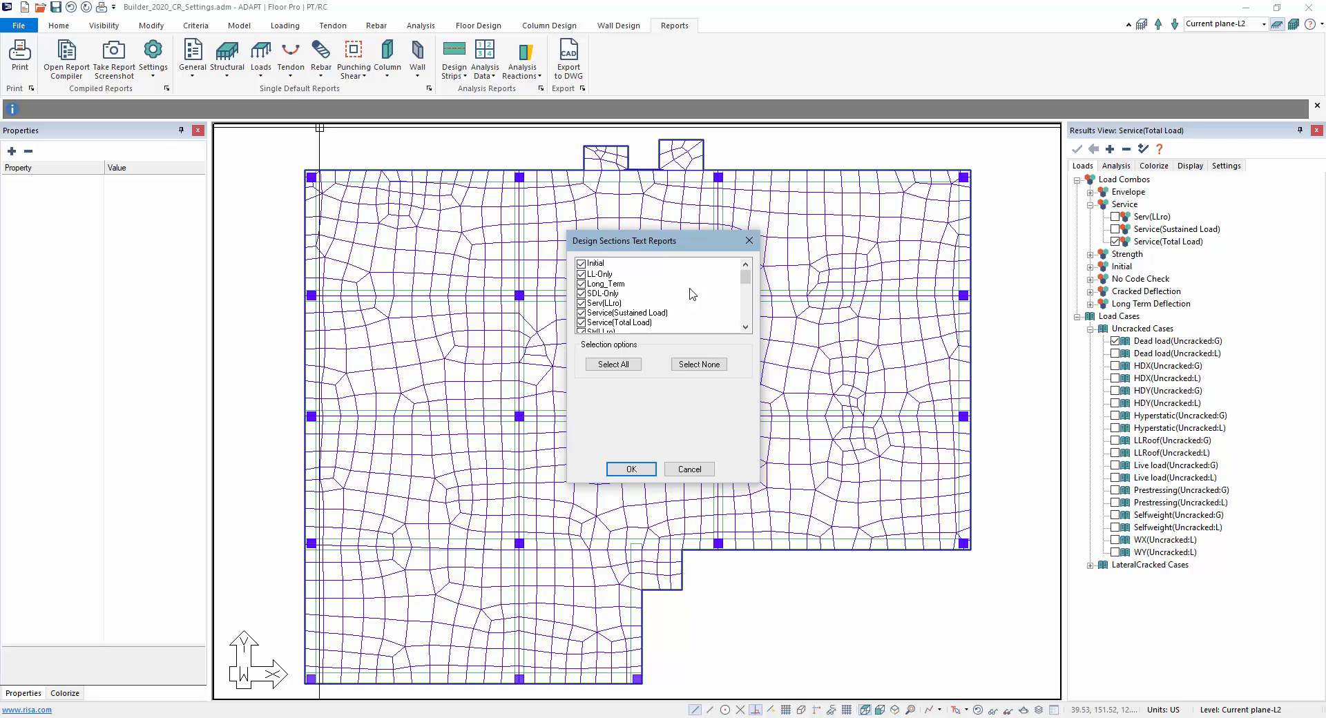
{"action": "left_click", "coordinate": [689, 469]}
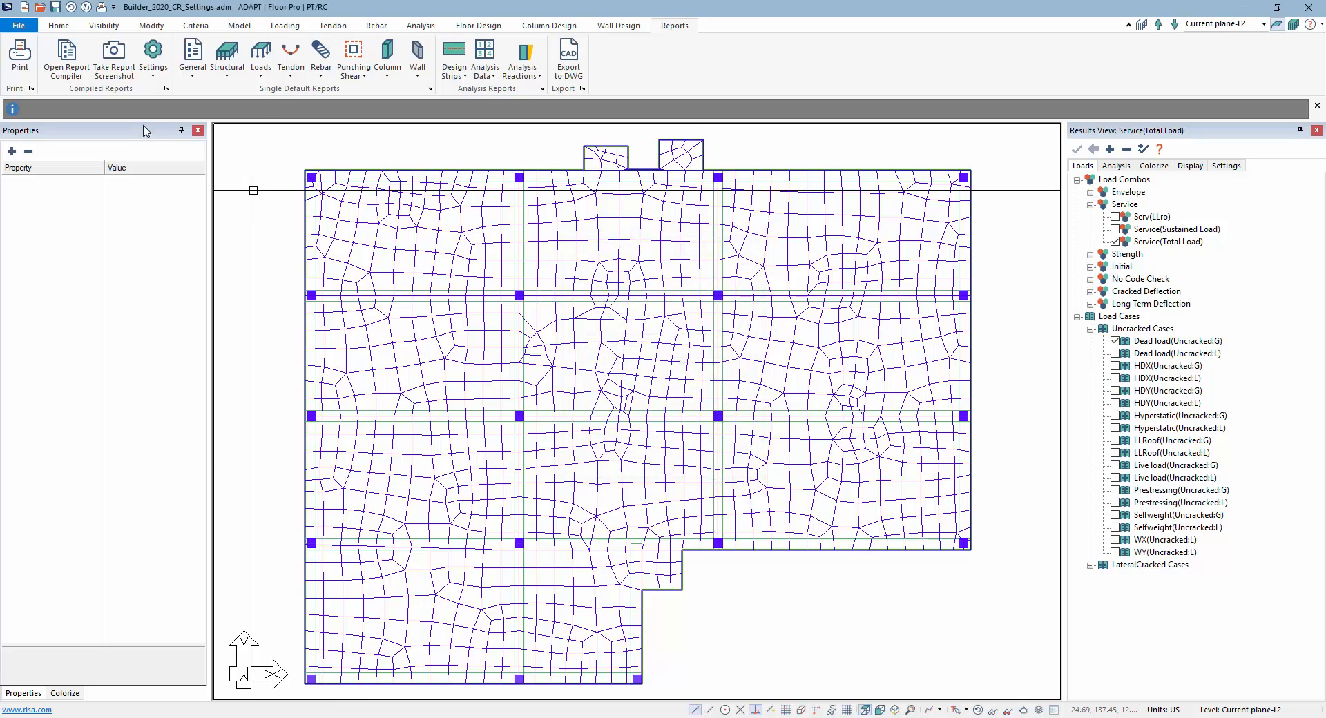
{"action": "left_click", "coordinate": [153, 61]}
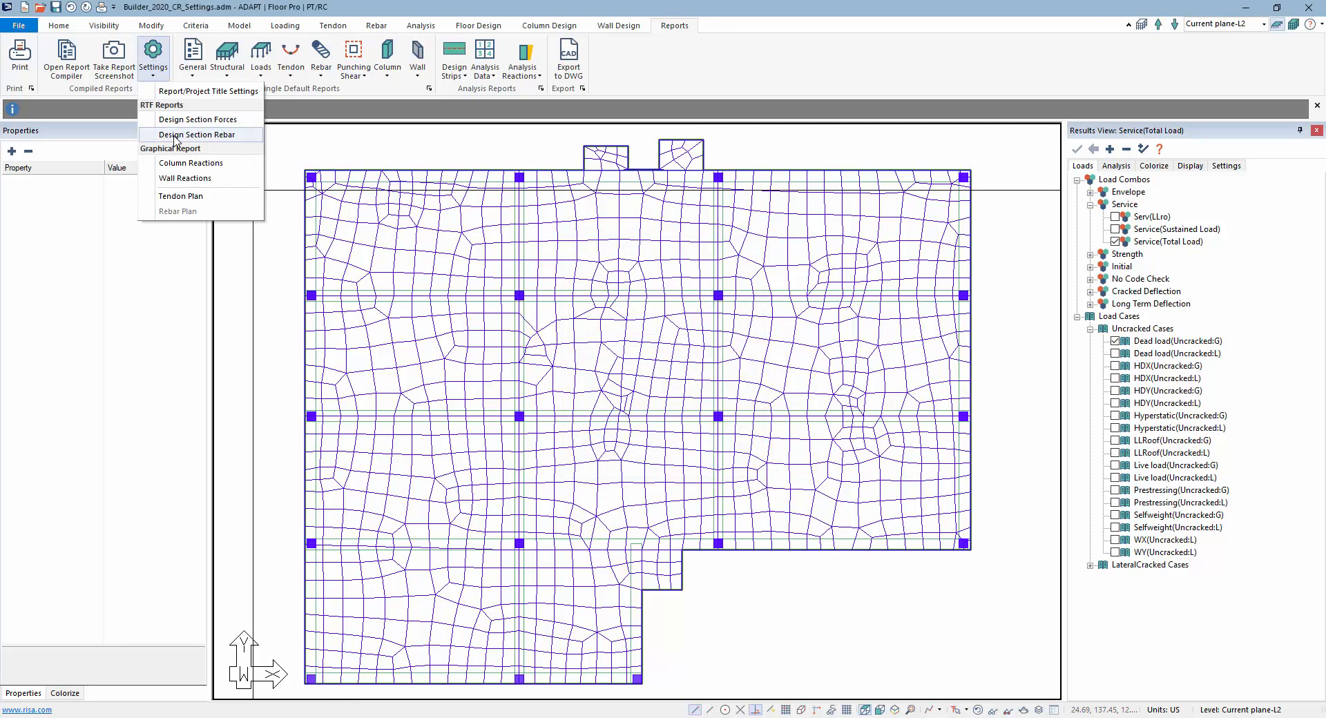
{"action": "left_click", "coordinate": [183, 136]}
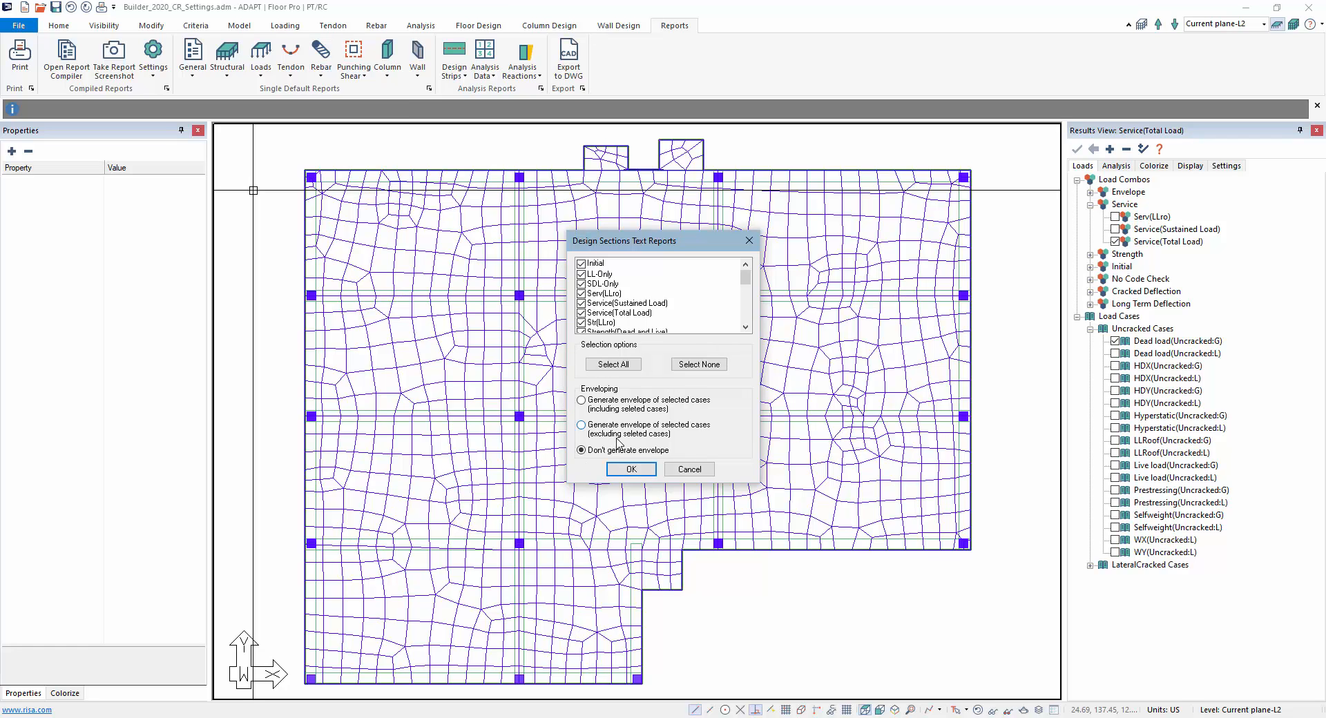
{"action": "left_click", "coordinate": [681, 470]}
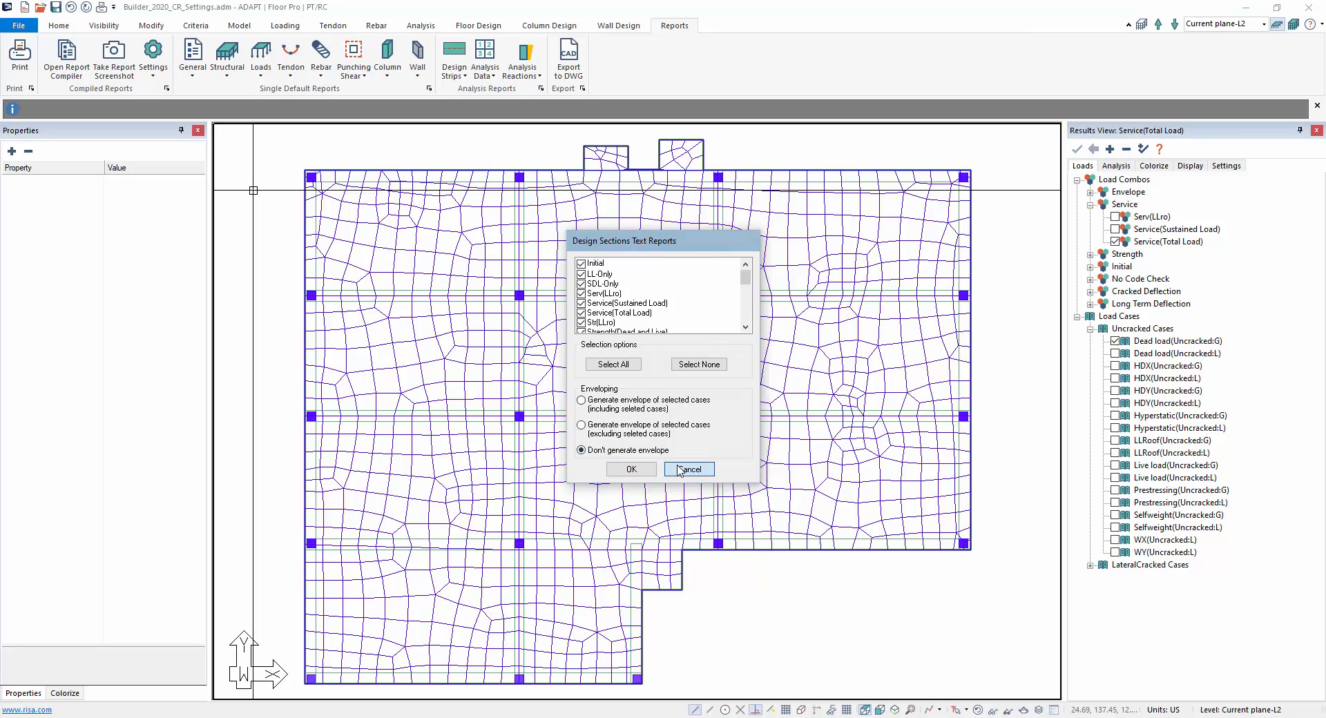
Examine the Column Reactions graphical report settings and the force components available for enveloping
{"action": "left_click", "coordinate": [154, 70]}
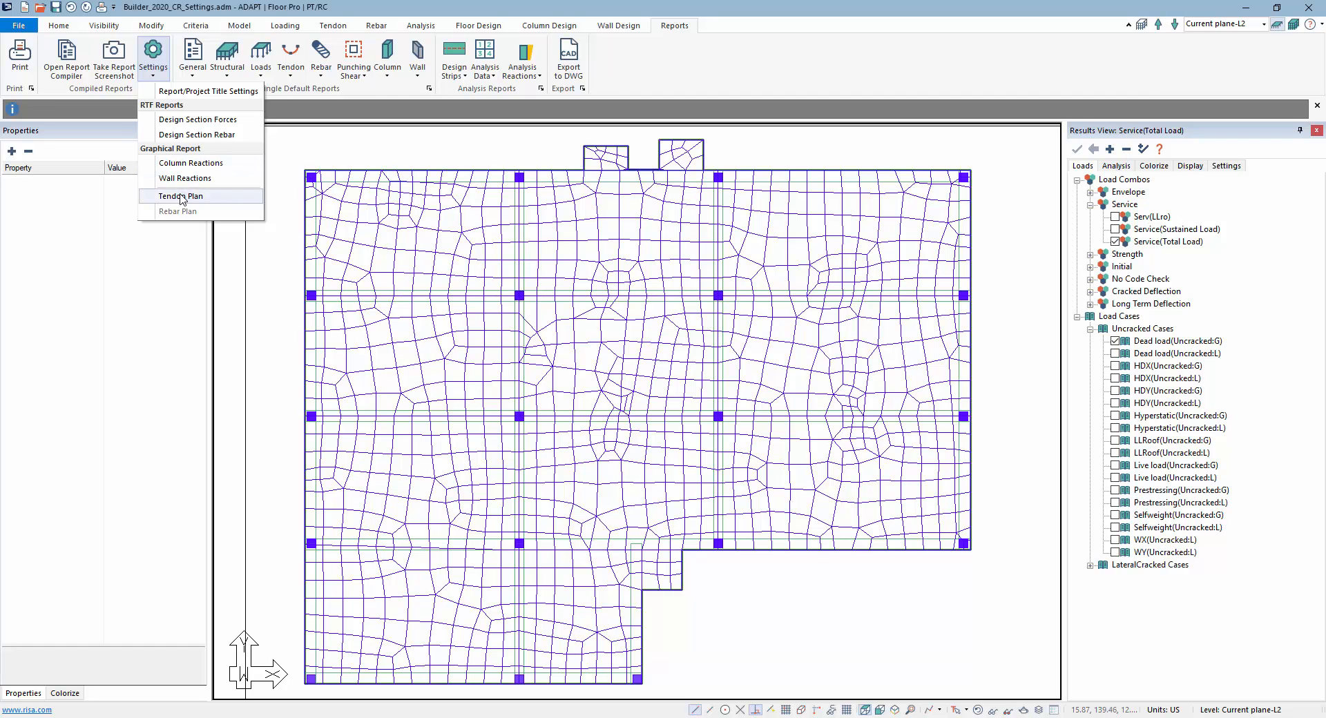
{"action": "left_click", "coordinate": [184, 163]}
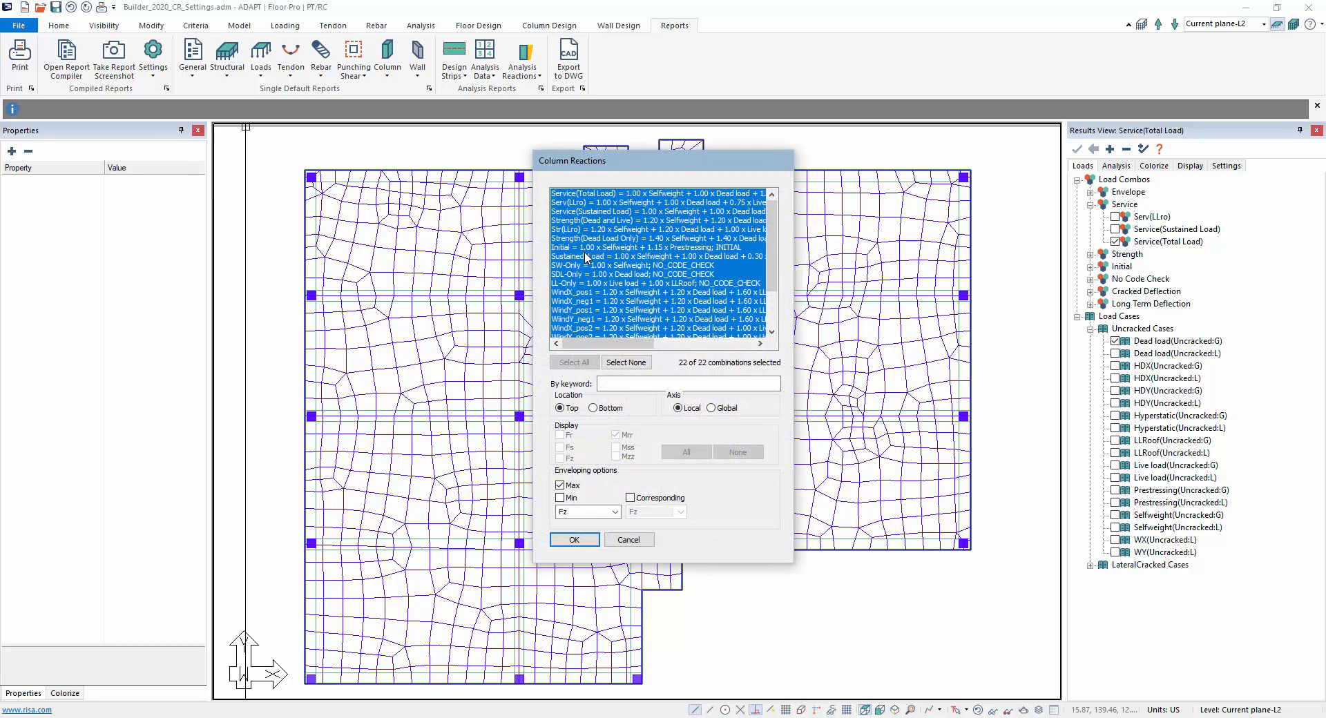
{"action": "left_click", "coordinate": [614, 513]}
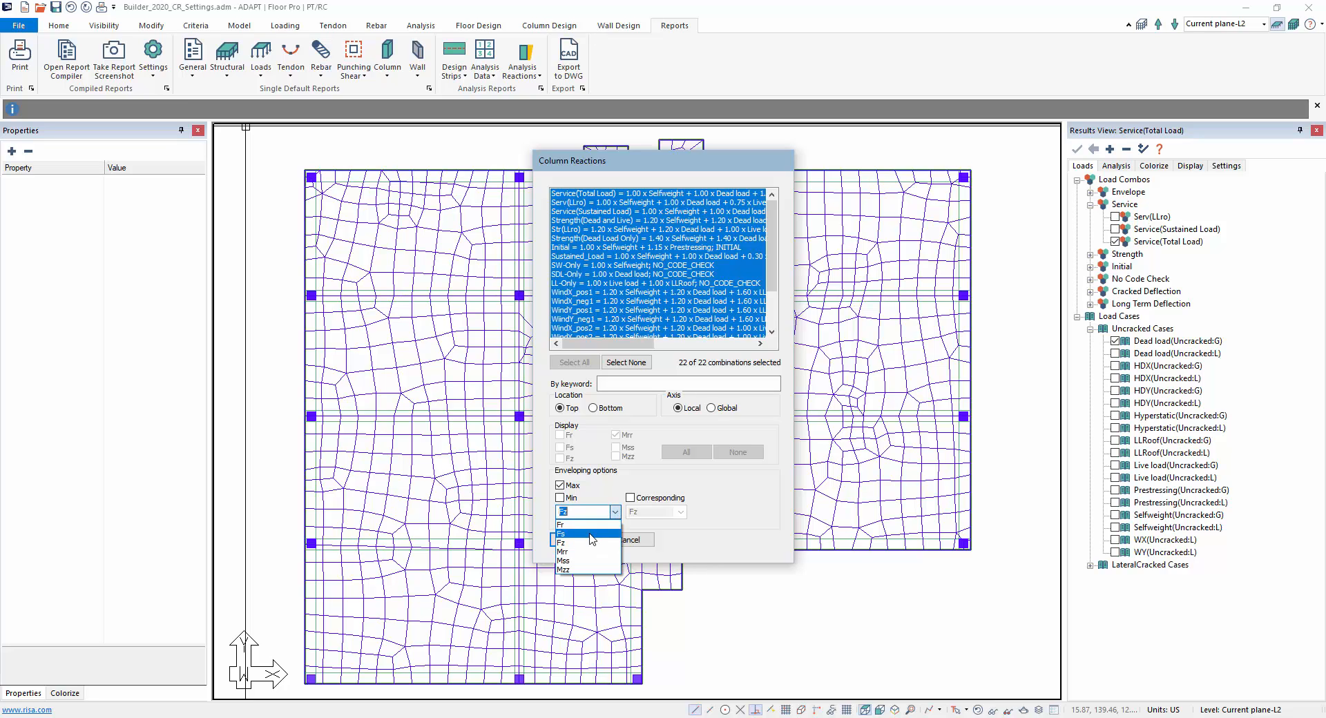
{"action": "left_click", "coordinate": [691, 541]}
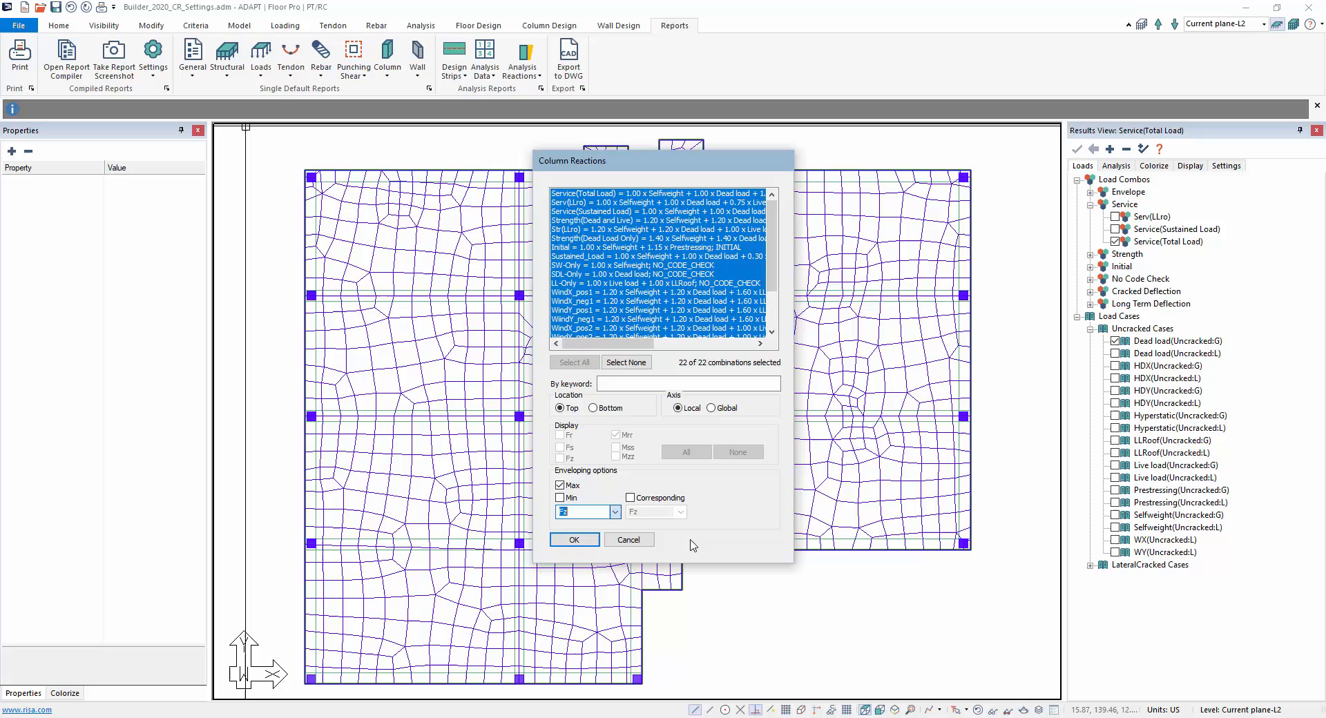
Try limiting the column reactions report to the Str(LLro) combination with Fz and Fs displayed
{"action": "left_click", "coordinate": [641, 231]}
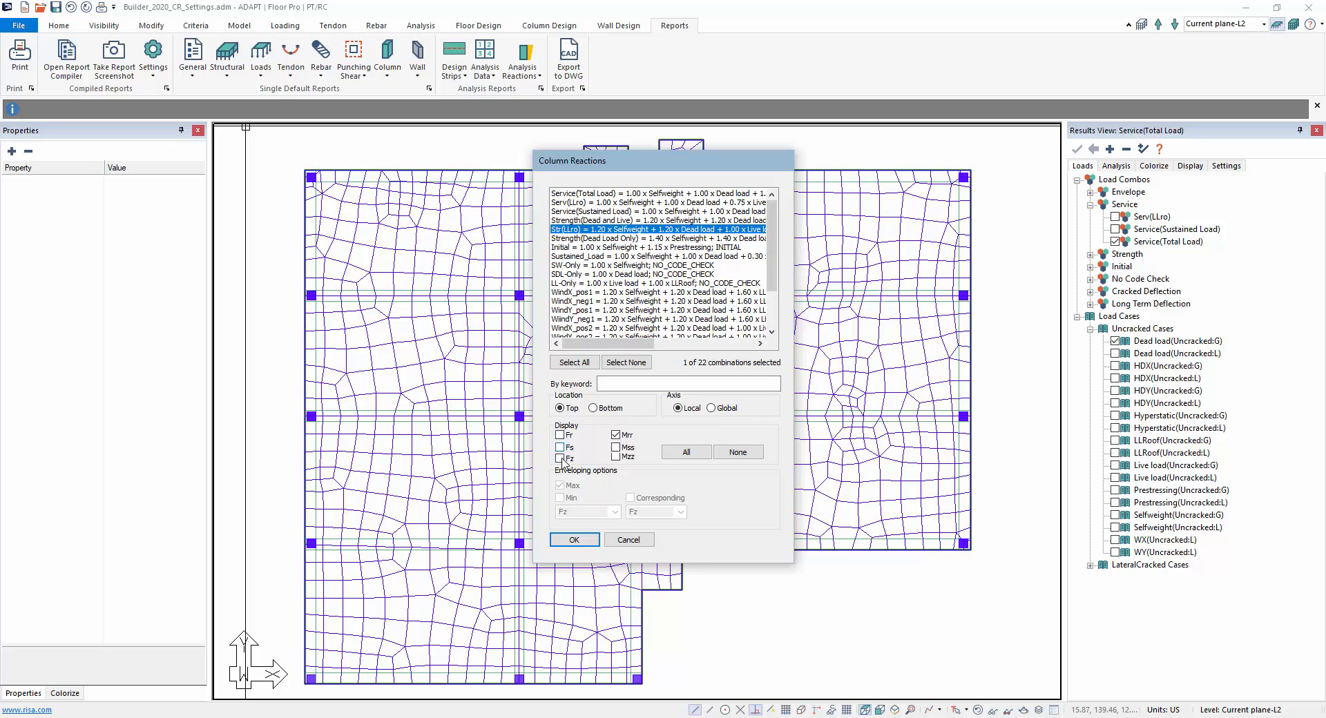
{"action": "left_click", "coordinate": [560, 458]}
{"action": "left_click", "coordinate": [561, 447]}
{"action": "left_click", "coordinate": [628, 539]}
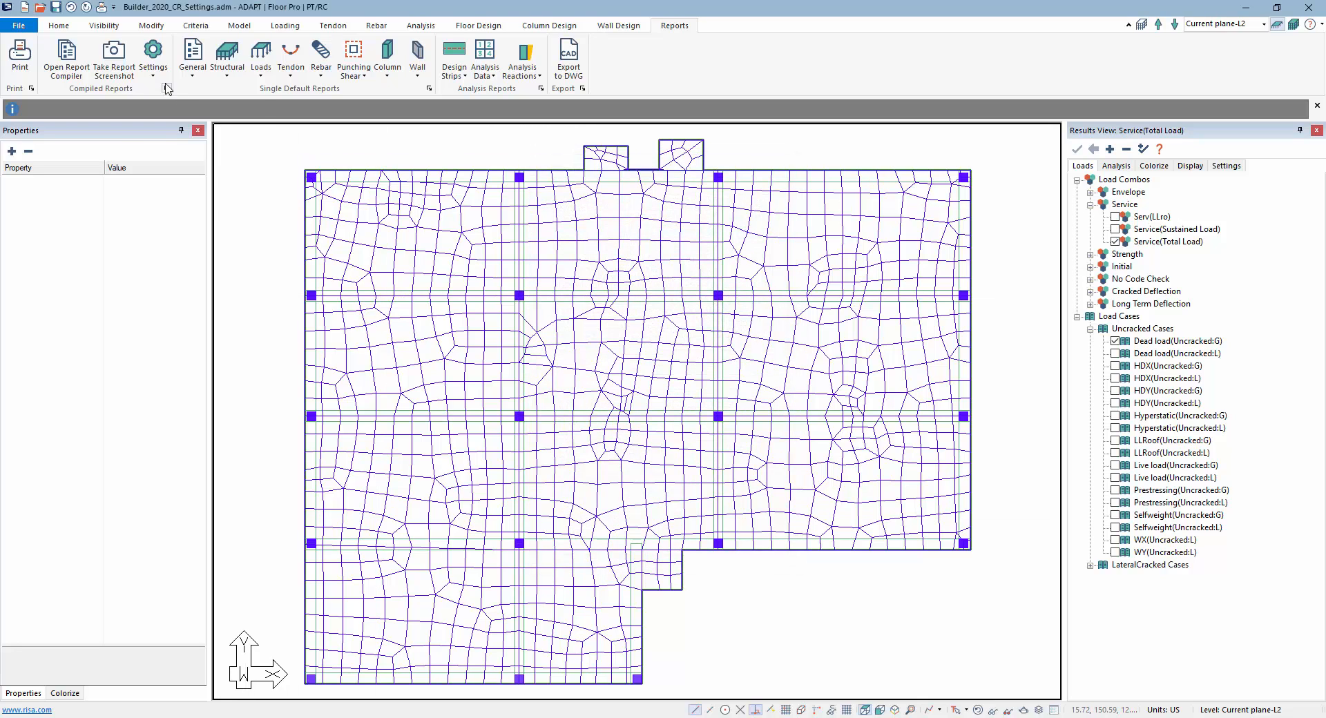
Review the Wall Reactions graphical report settings and the remaining tendon and rebar plan entries
{"action": "left_click", "coordinate": [155, 64]}
{"action": "left_click", "coordinate": [177, 183]}
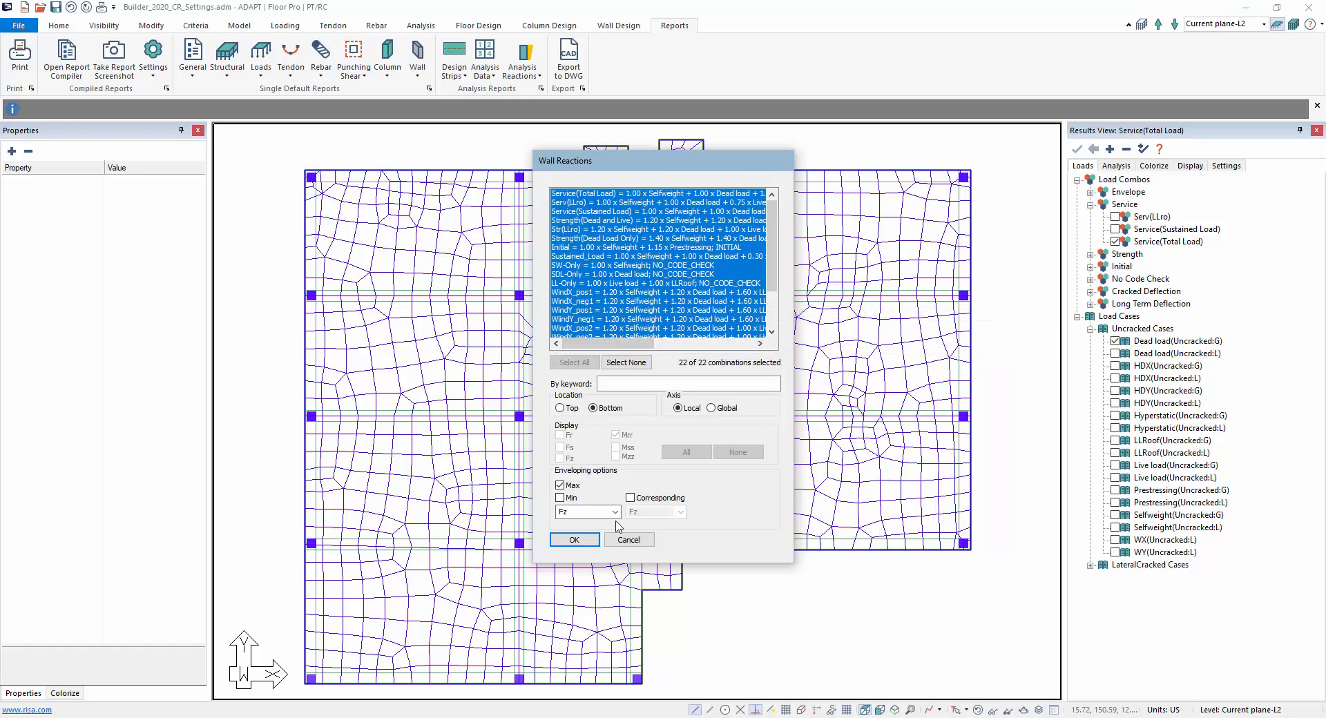
{"action": "left_click", "coordinate": [624, 540]}
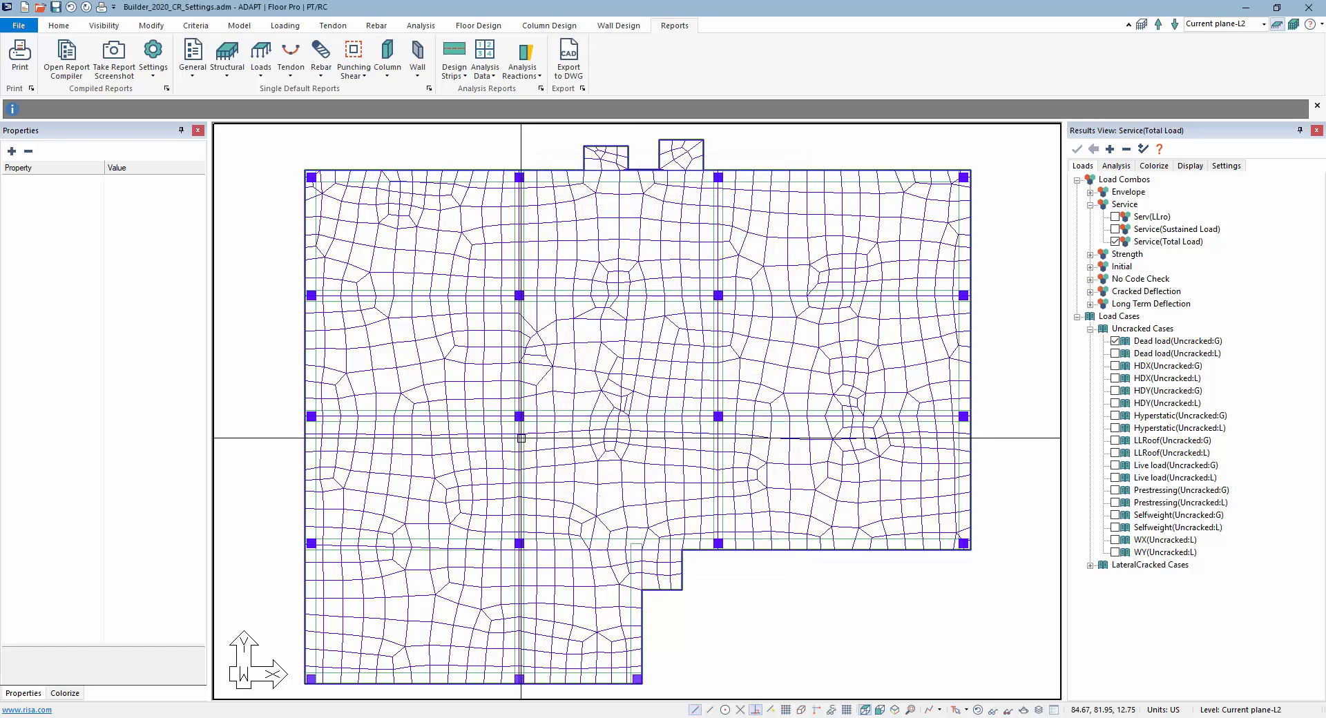
{"action": "left_click", "coordinate": [155, 61]}
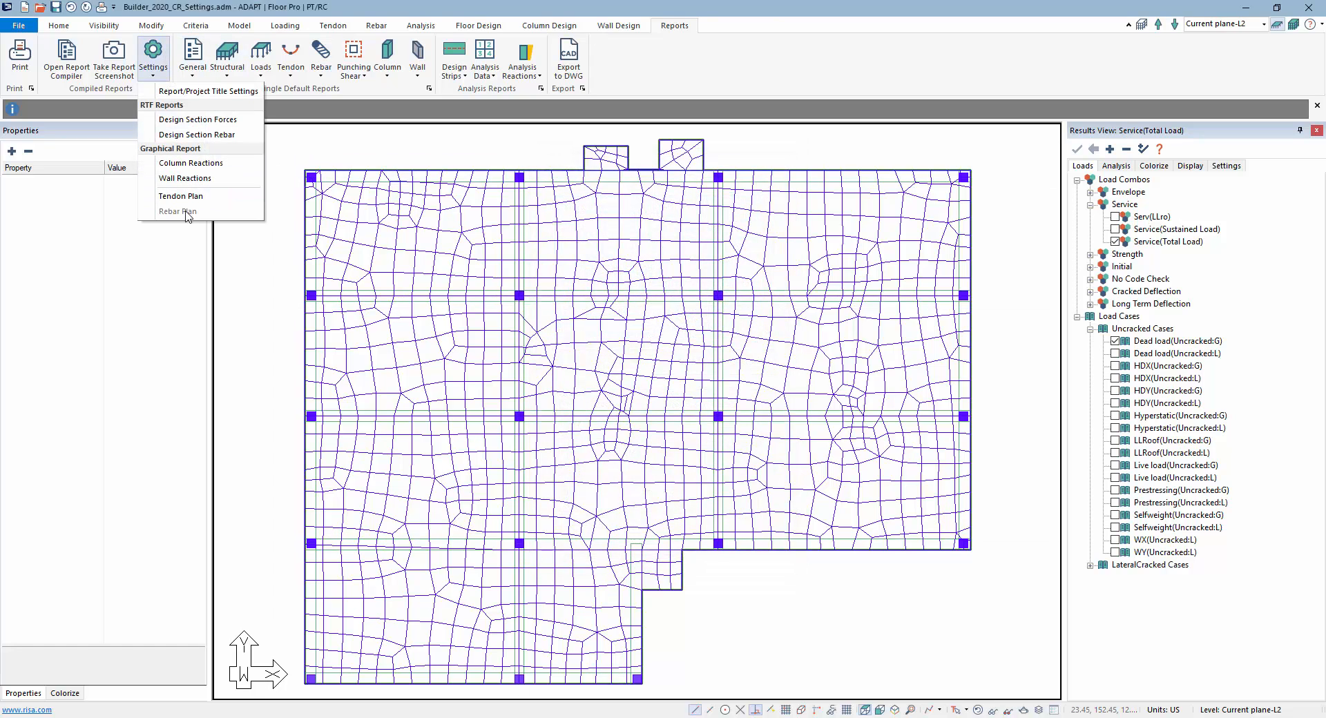
{"action": "left_click", "coordinate": [237, 253]}
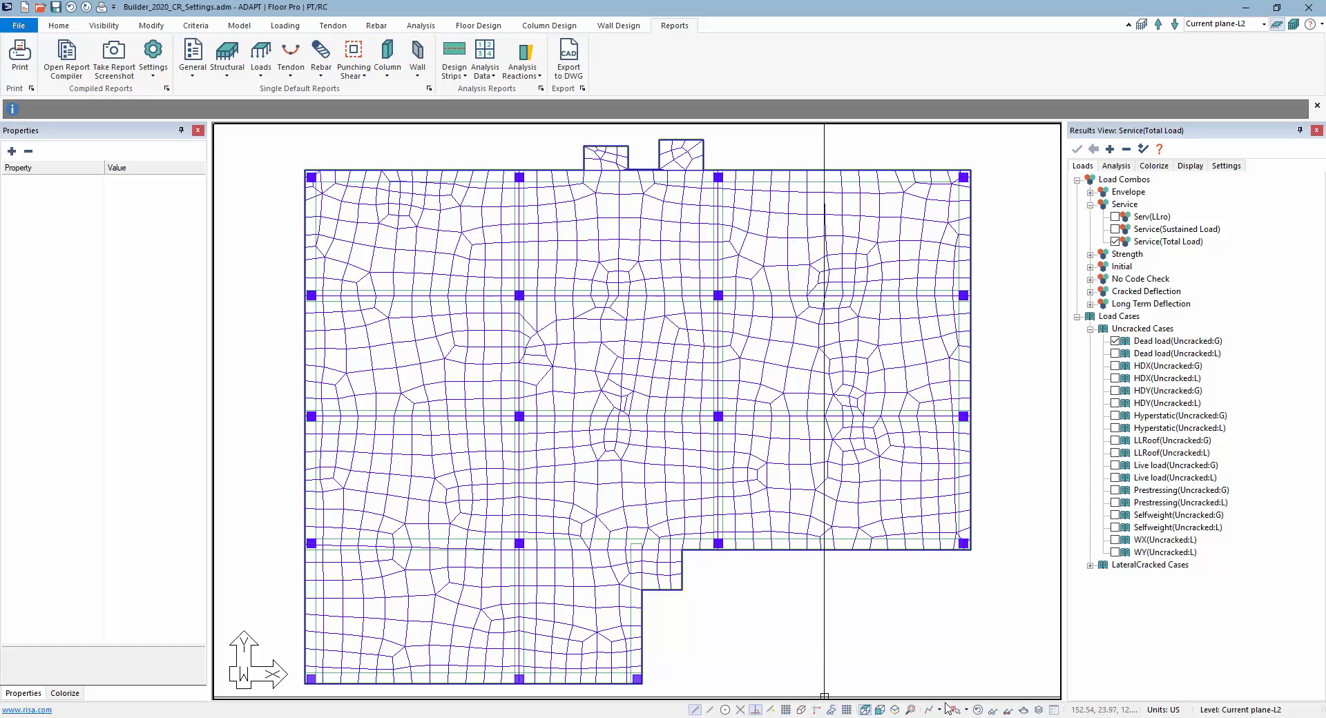
Hide the finite element mesh and display the tendons on the level plan
{"action": "left_click", "coordinate": [979, 710]}
{"action": "left_click", "coordinate": [333, 26]}
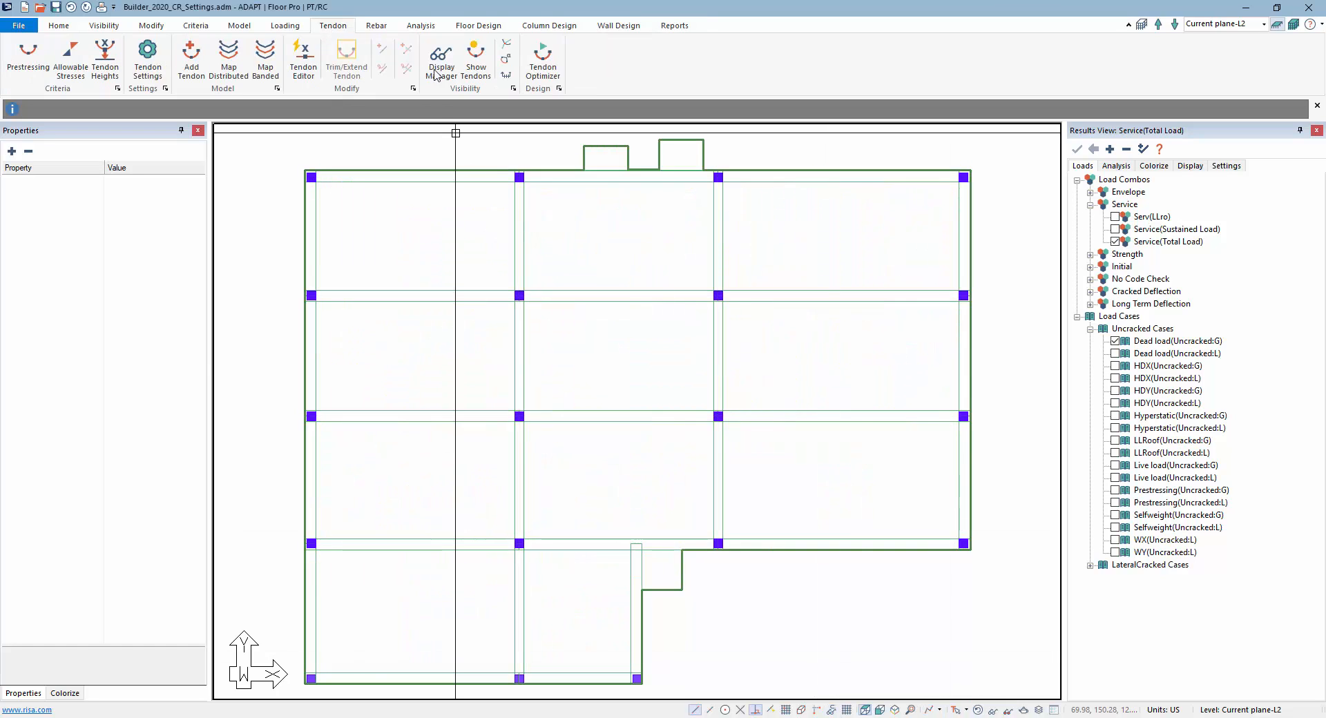
{"action": "left_click", "coordinate": [472, 70]}
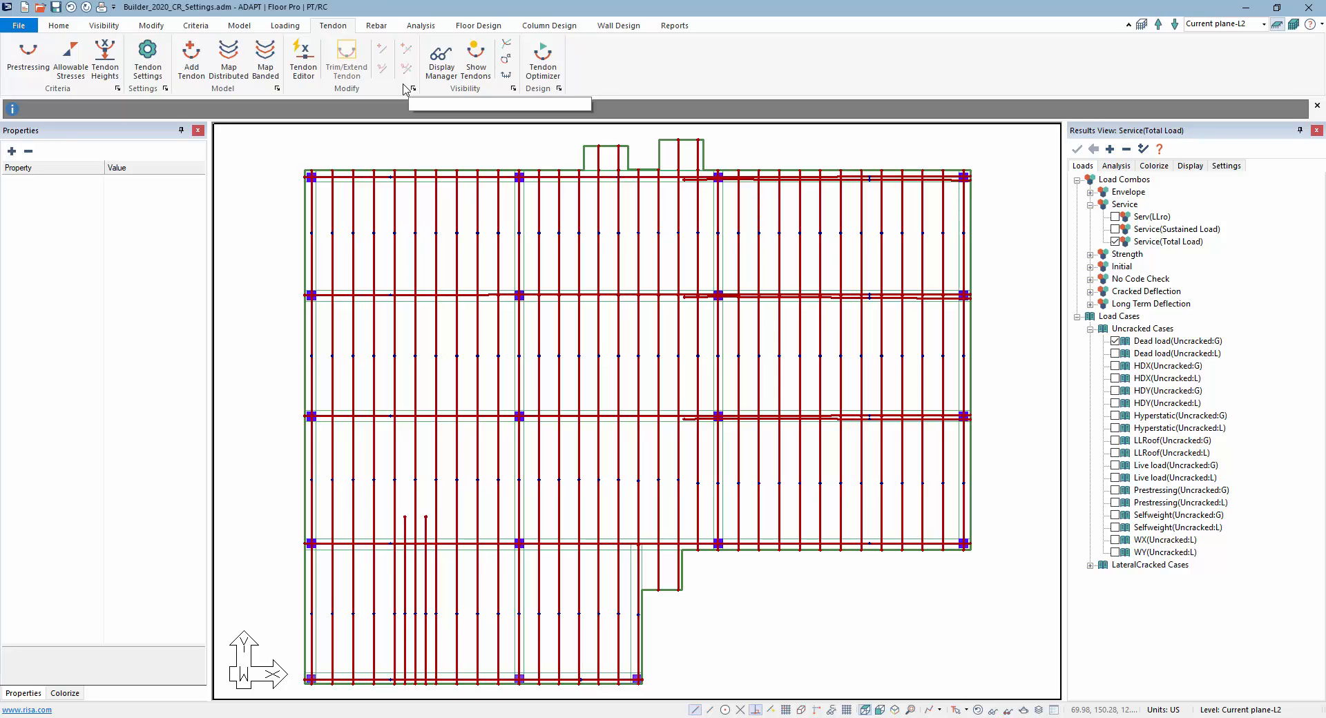
{"action": "left_click", "coordinate": [148, 56]}
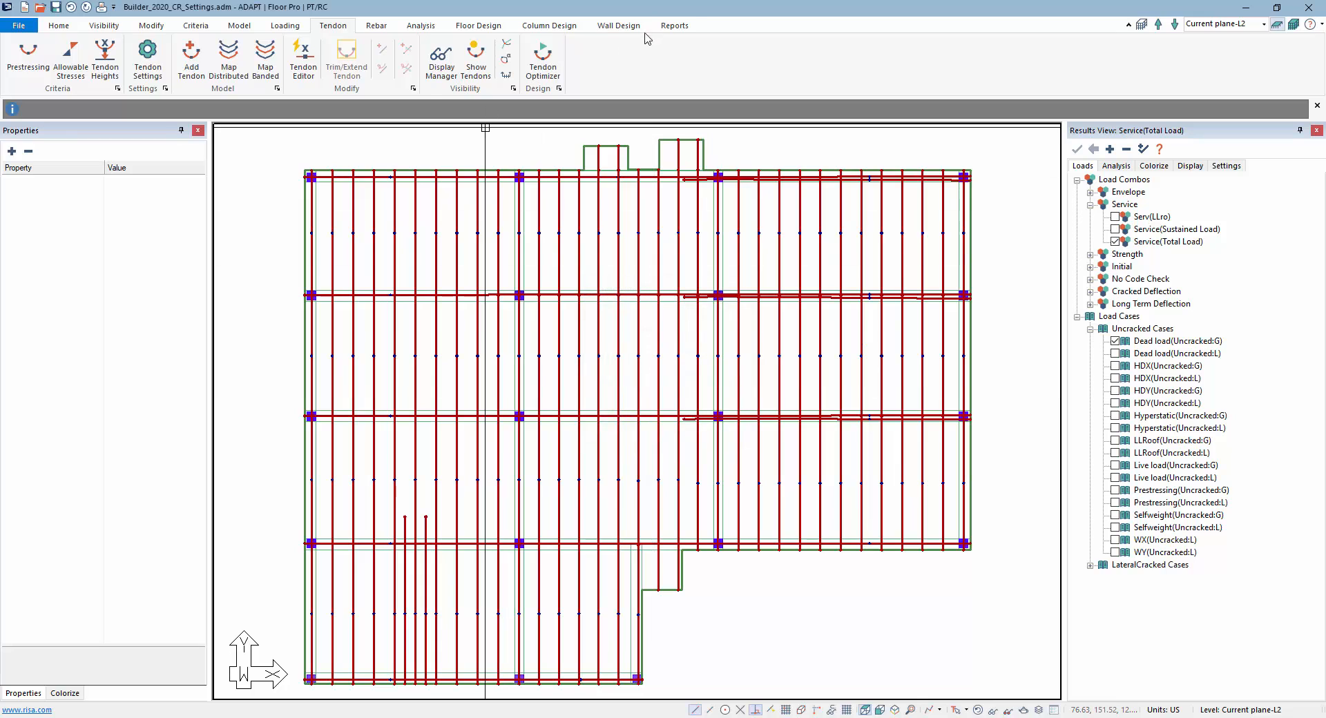
Generate the Tendon Plan graphical report with number of strands and effective force as total force added, then exit Reports mode
{"action": "left_click", "coordinate": [674, 26]}
{"action": "left_click", "coordinate": [152, 52]}
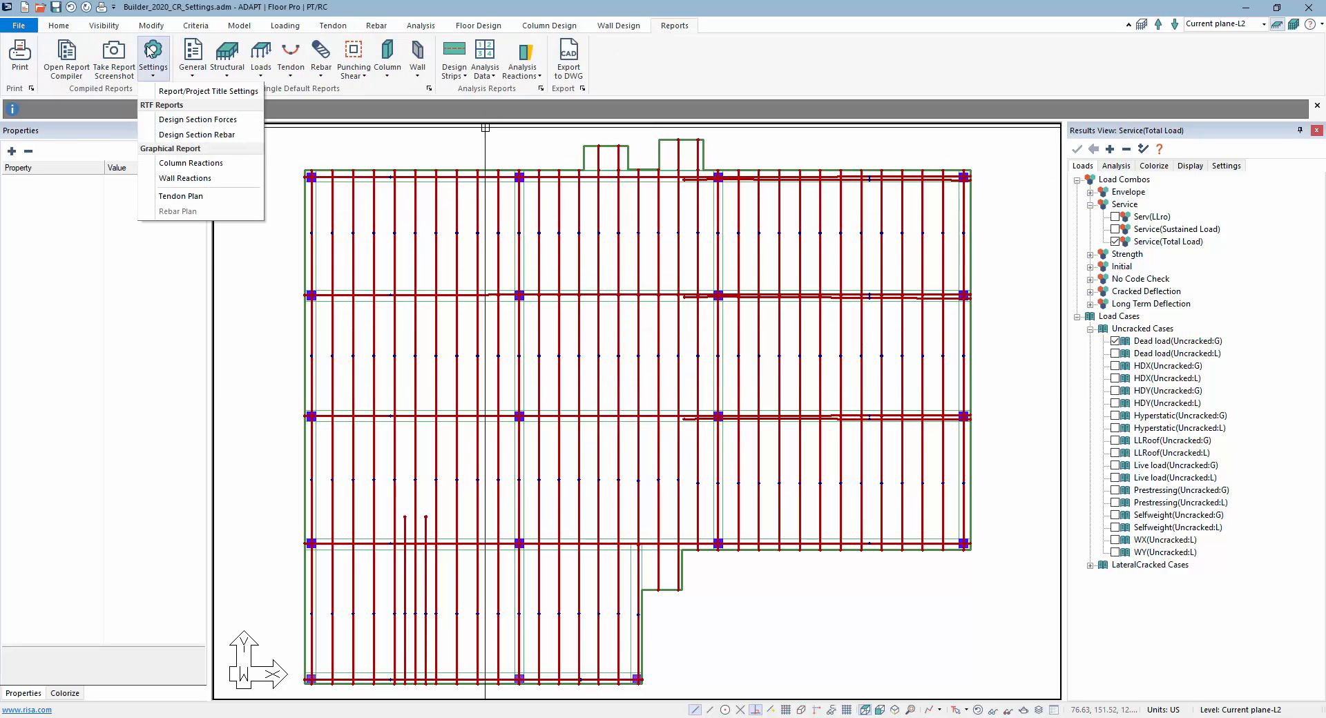
{"action": "left_click", "coordinate": [173, 197]}
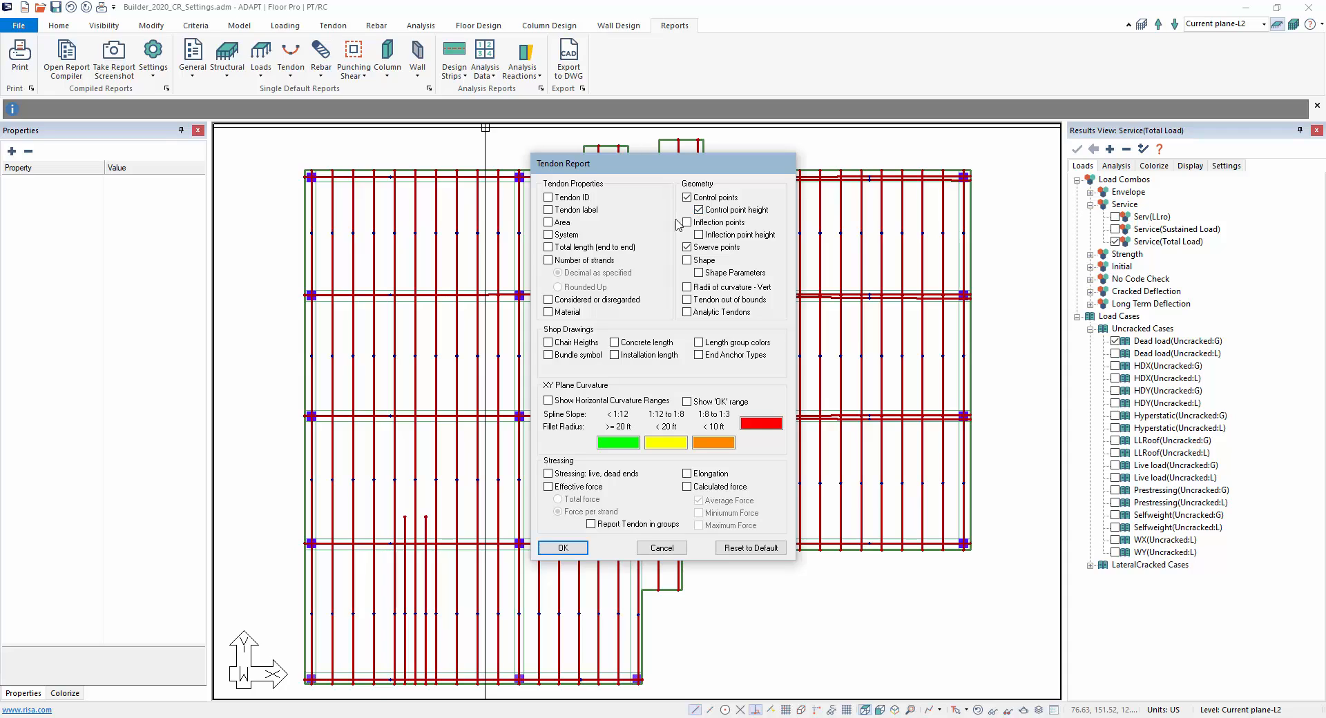
{"action": "left_click", "coordinate": [548, 260]}
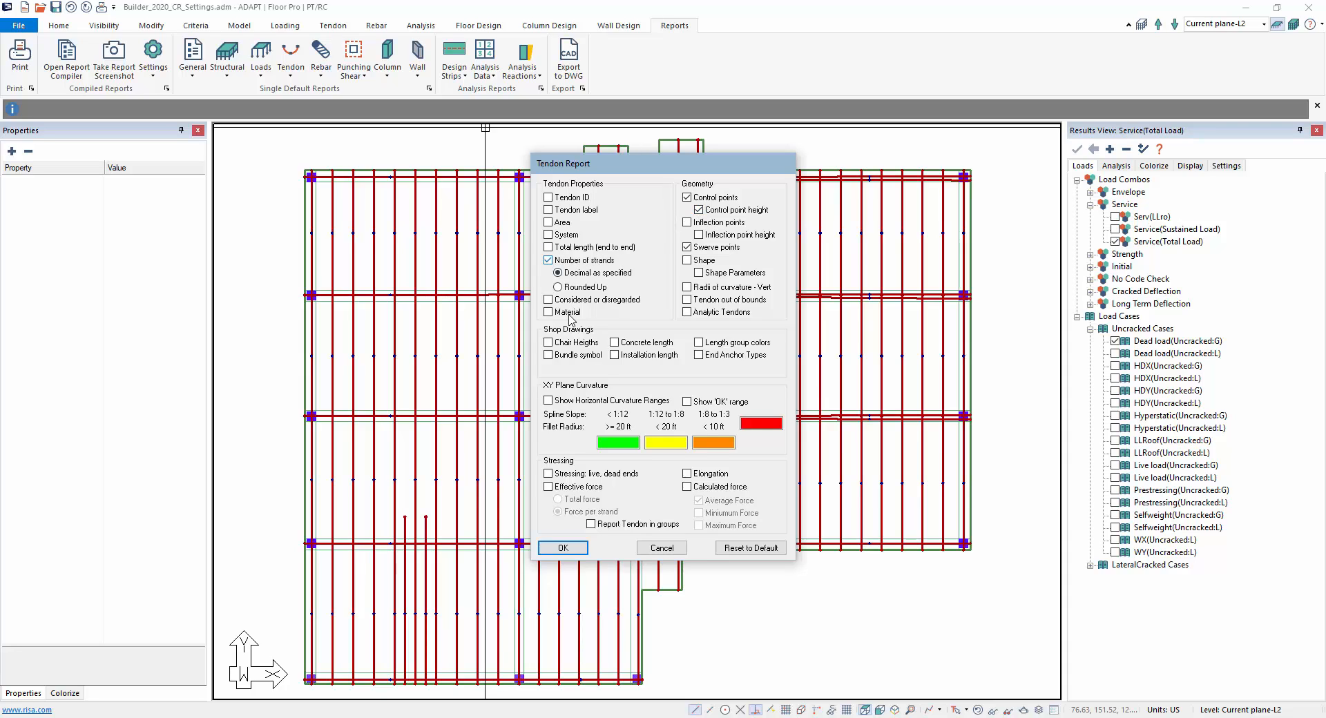
{"action": "left_click", "coordinate": [549, 487]}
{"action": "left_click", "coordinate": [558, 499]}
{"action": "left_click", "coordinate": [582, 547]}
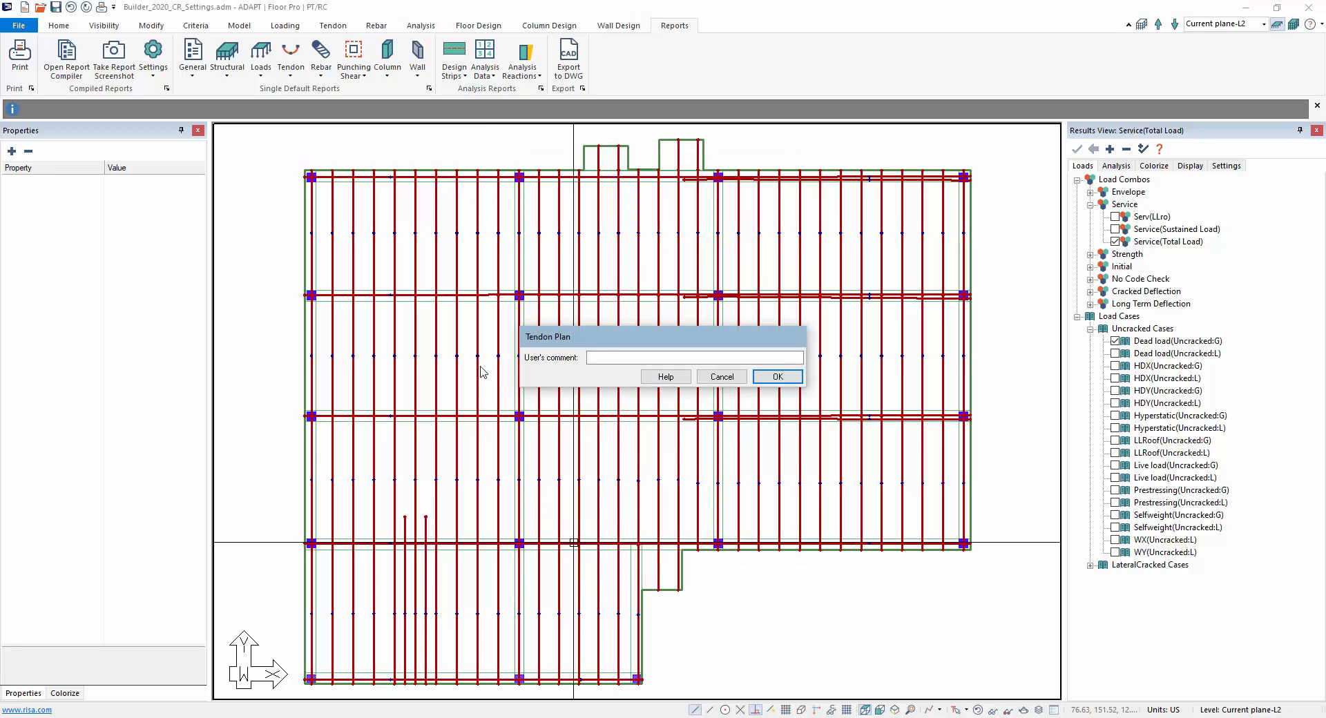
{"action": "left_click", "coordinate": [777, 377]}
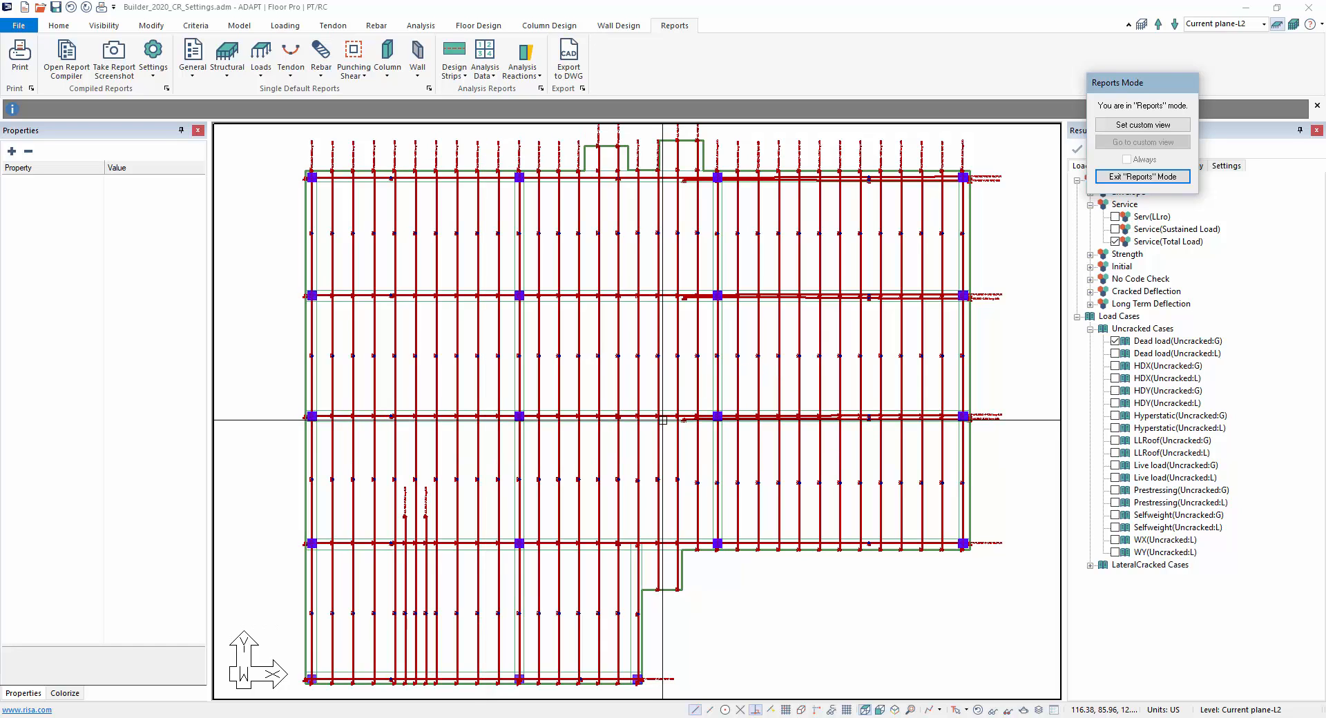
{"action": "left_click", "coordinate": [1143, 176]}
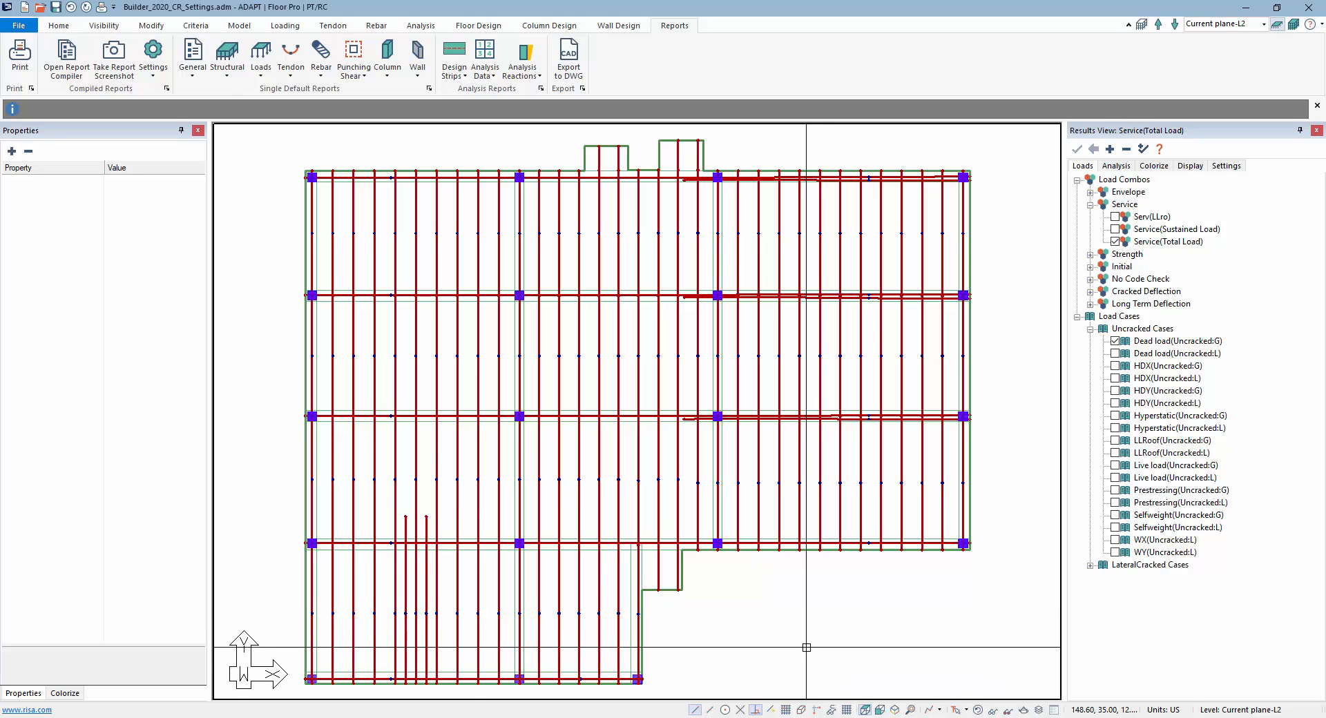
Generate the floor's design sections, design them, and save the design results
{"action": "left_click", "coordinate": [152, 69]}
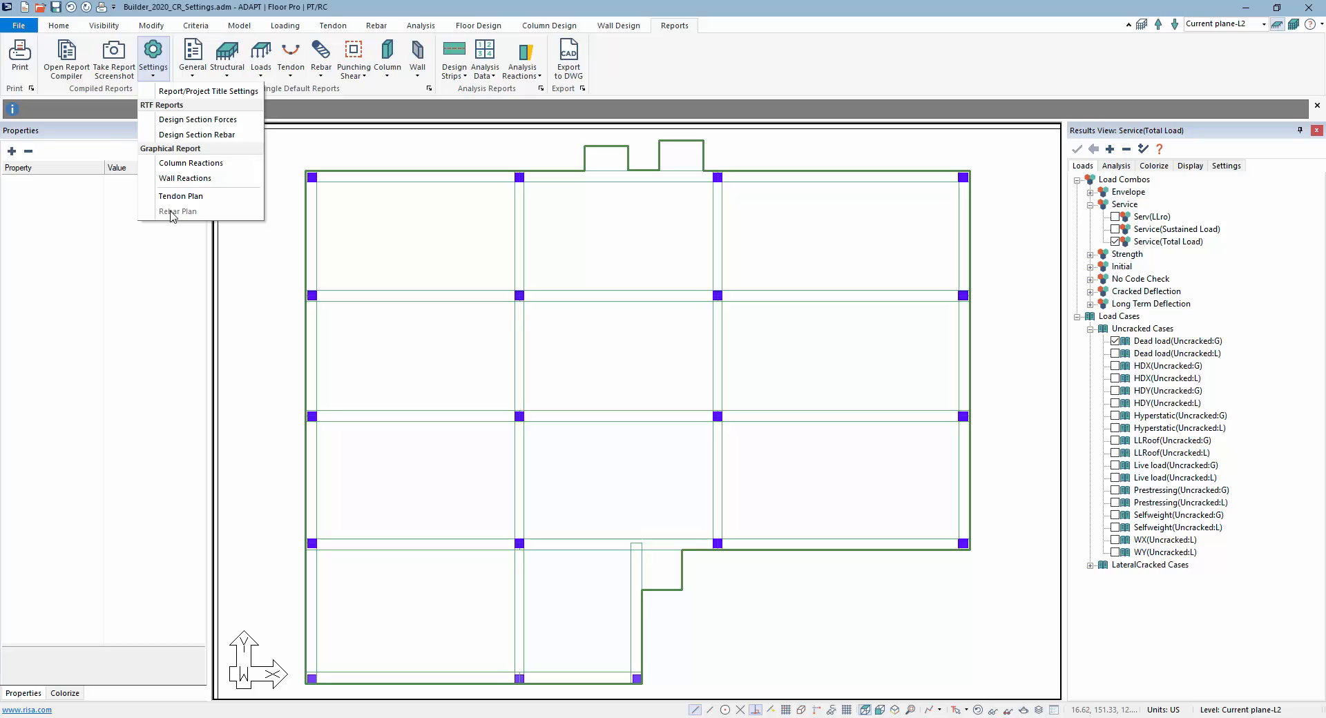
{"action": "left_click", "coordinate": [277, 299]}
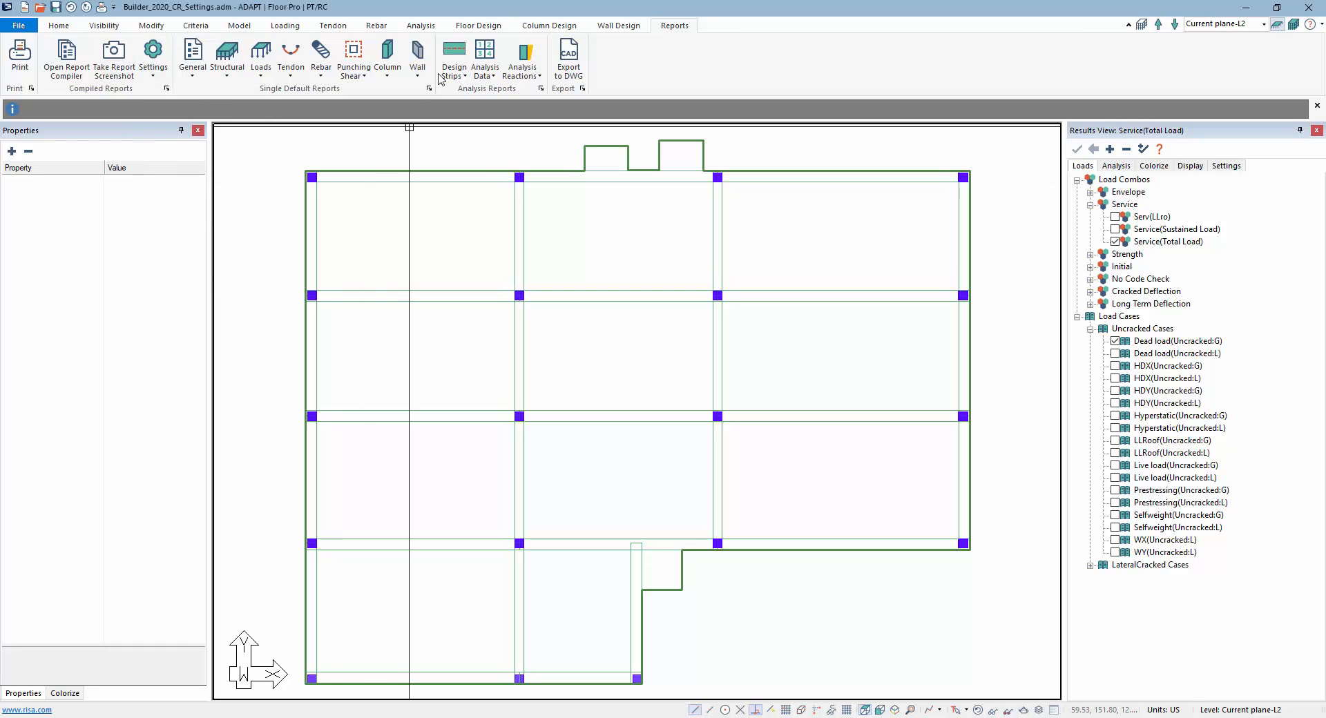
{"action": "left_click", "coordinate": [464, 31]}
{"action": "left_click", "coordinate": [336, 59]}
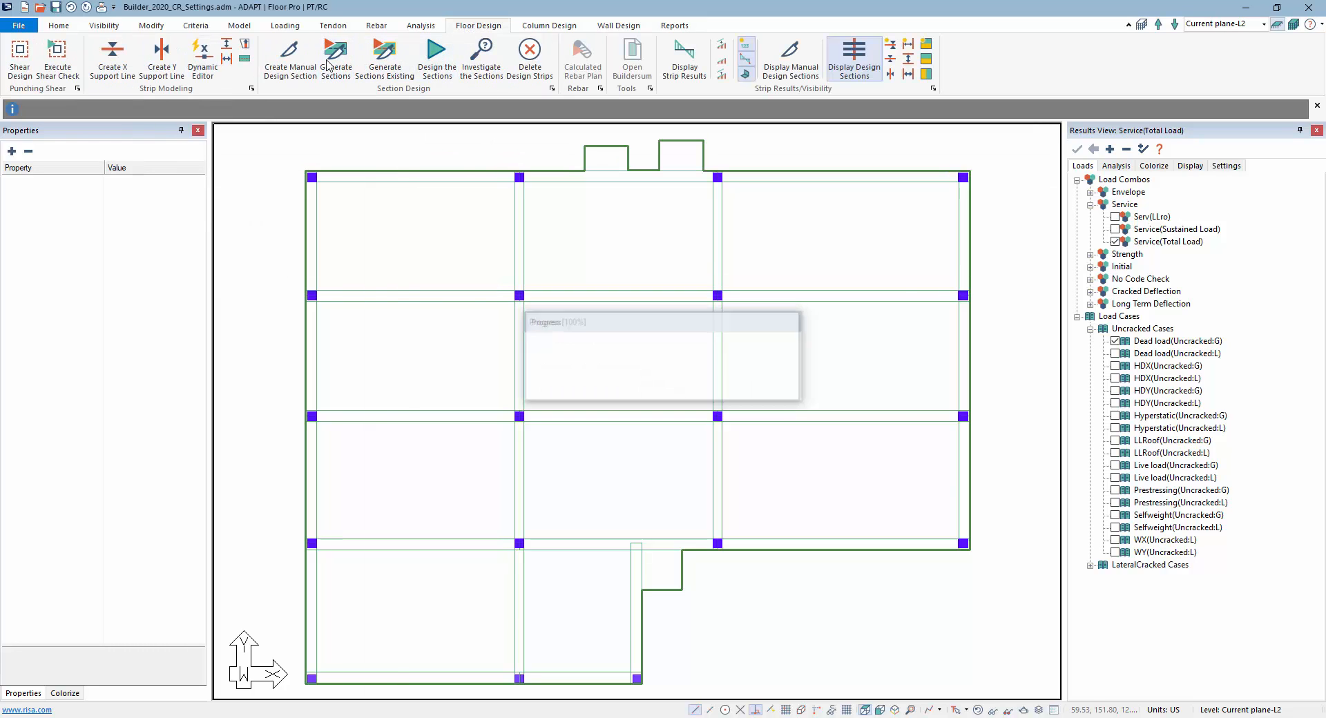
{"action": "left_click", "coordinate": [428, 70]}
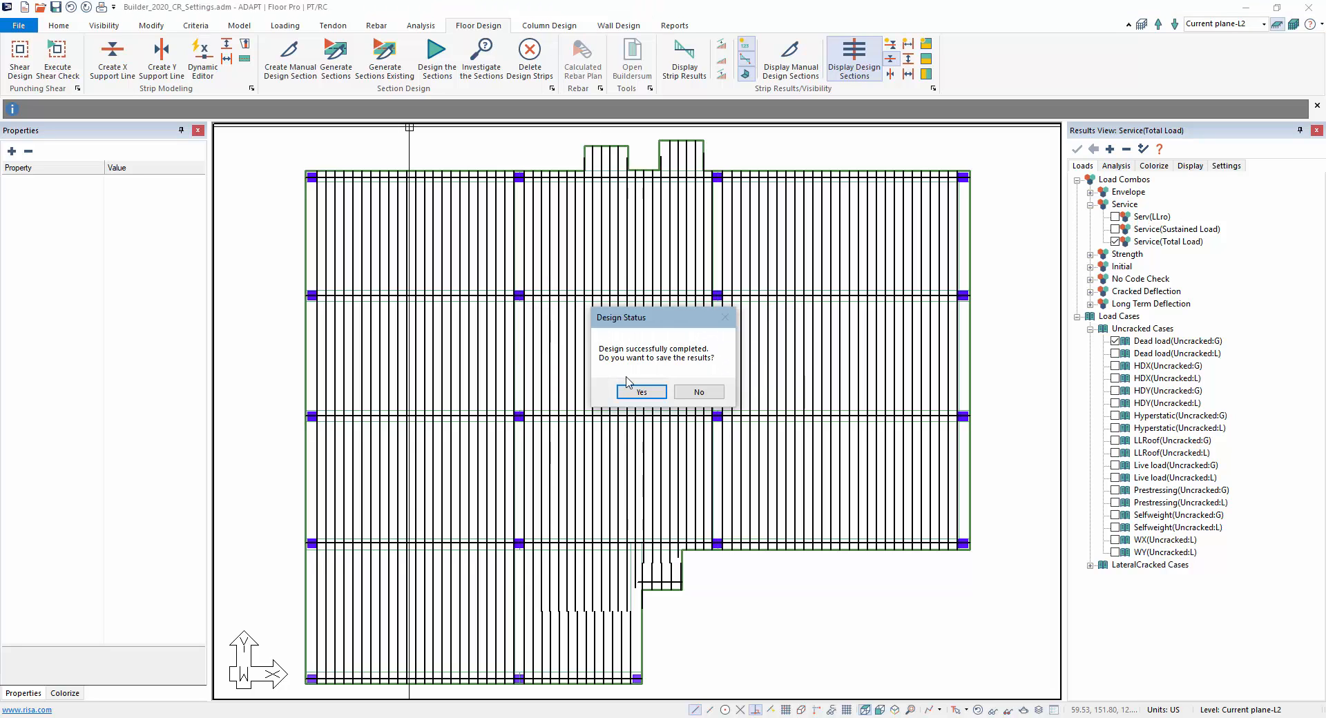
{"action": "left_click", "coordinate": [636, 391]}
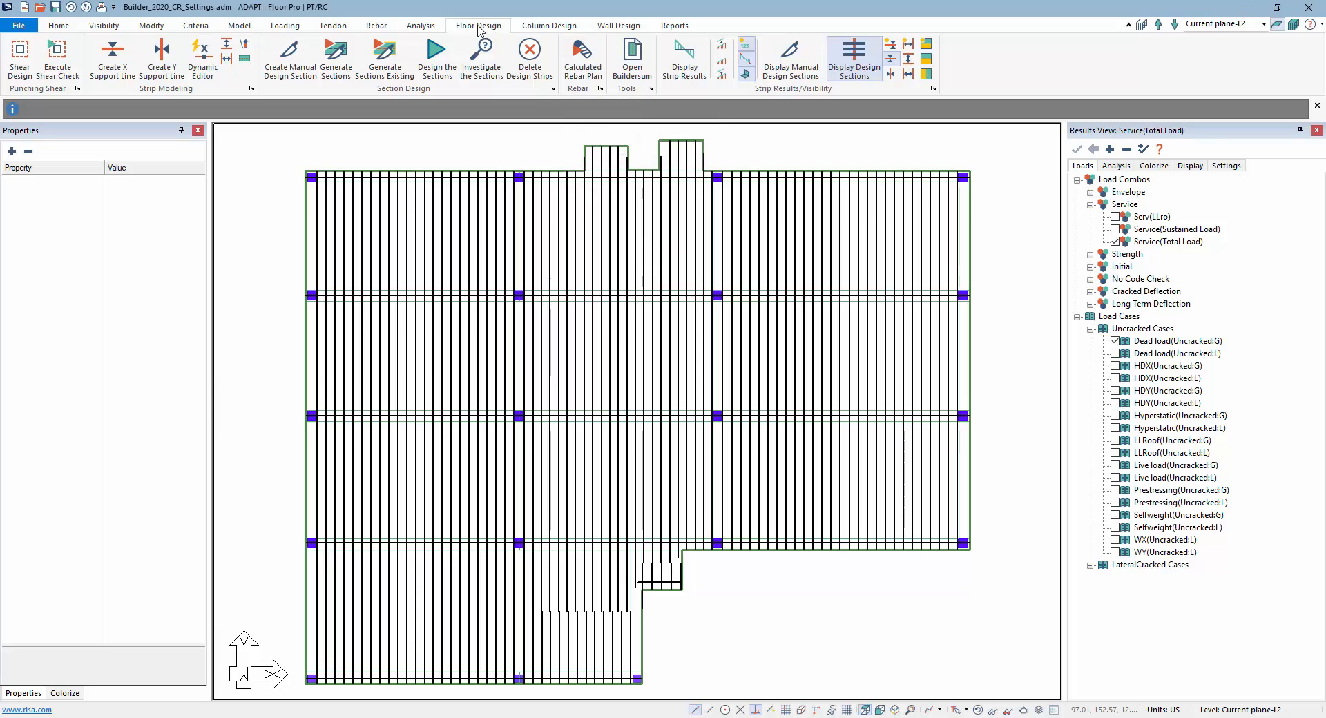
Generate the calculated rebar plan for the Envelope combination with calculated bar lengths oriented along support lines
{"action": "left_click", "coordinate": [376, 25]}
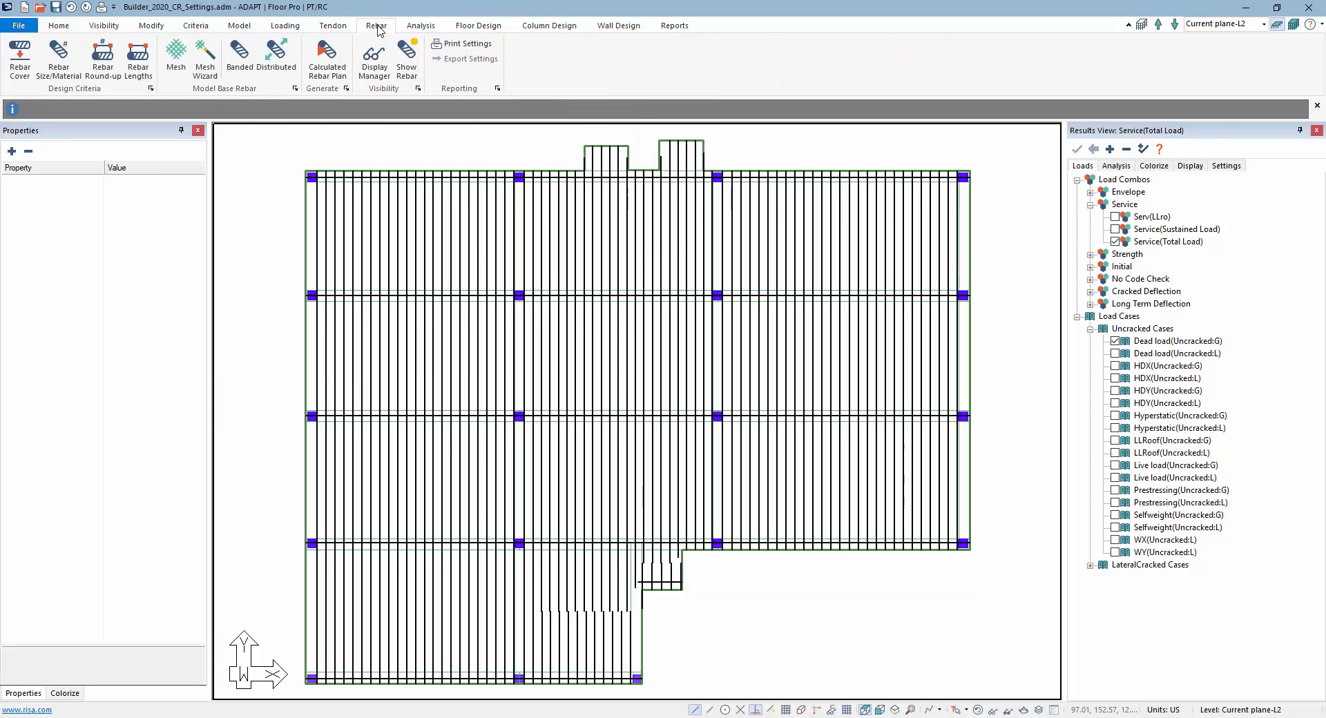
{"action": "left_click", "coordinate": [317, 79]}
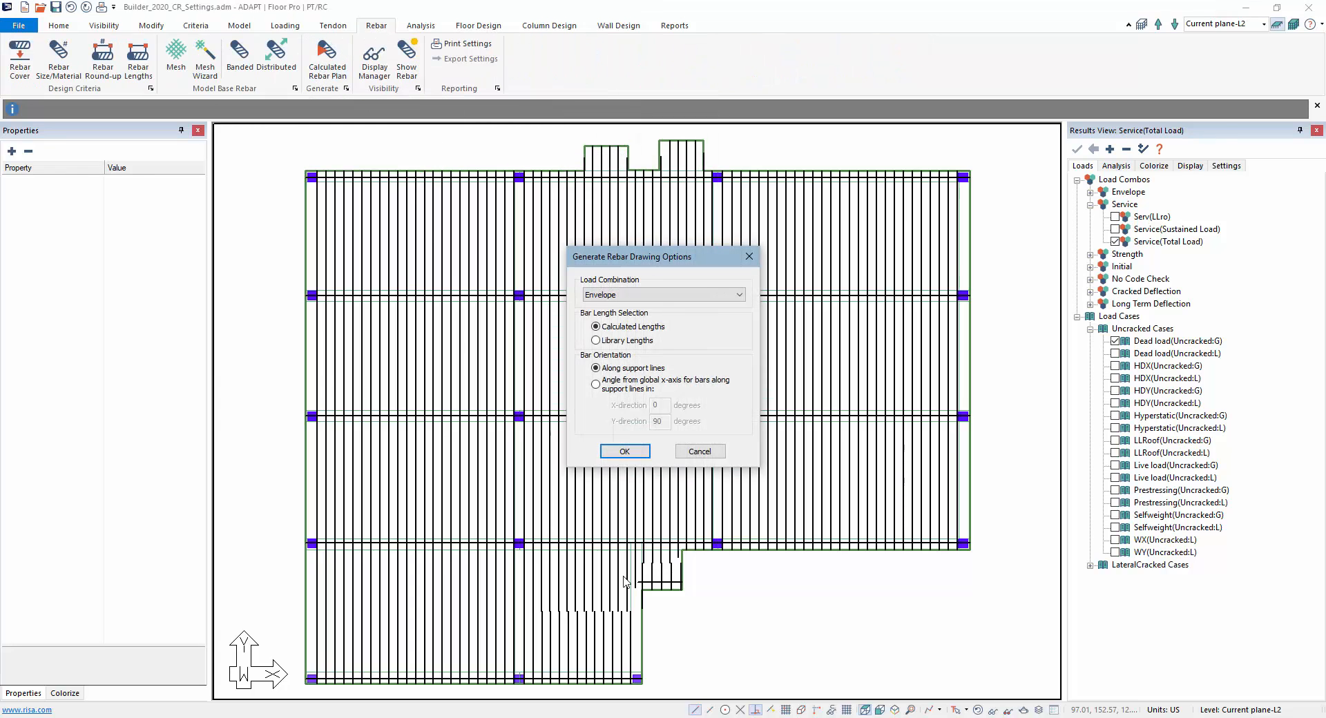
{"action": "left_click", "coordinate": [623, 454]}
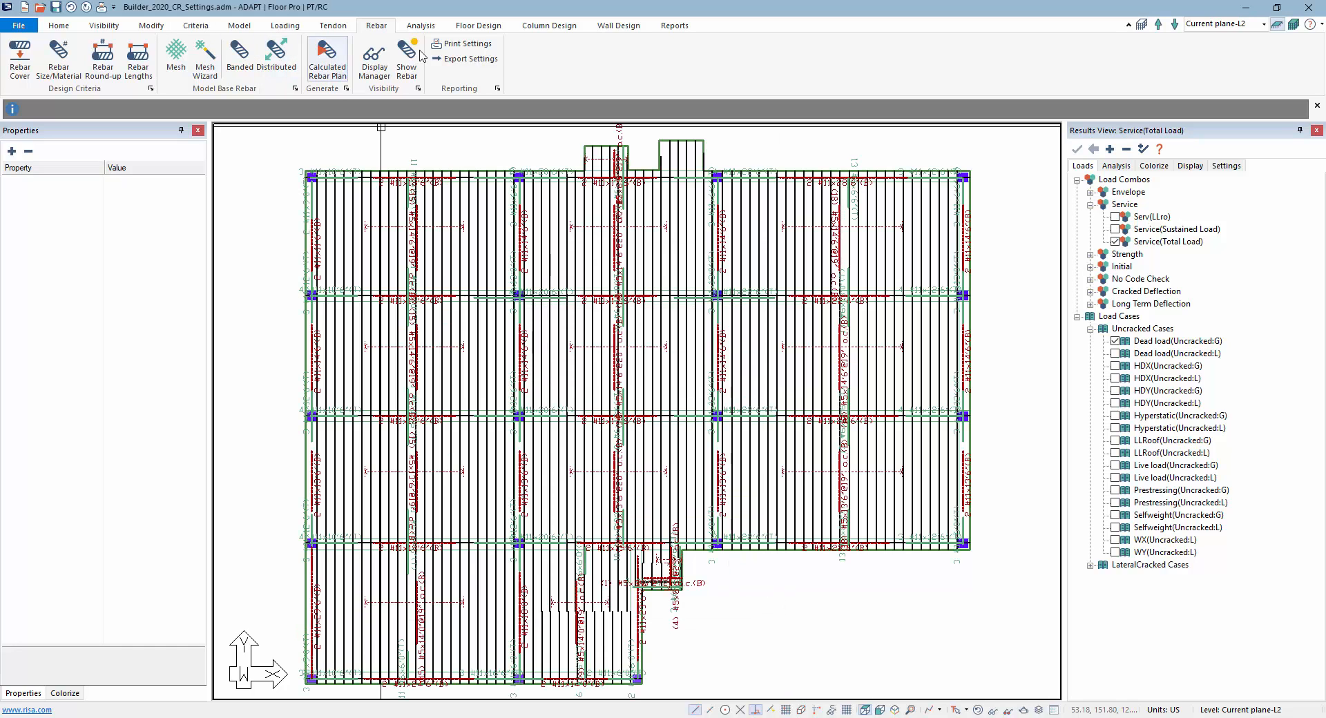
Review the Rebar Plan graphical report settings for display options, directions, colors and symbol sizes
{"action": "left_click", "coordinate": [675, 25]}
{"action": "left_click", "coordinate": [154, 67]}
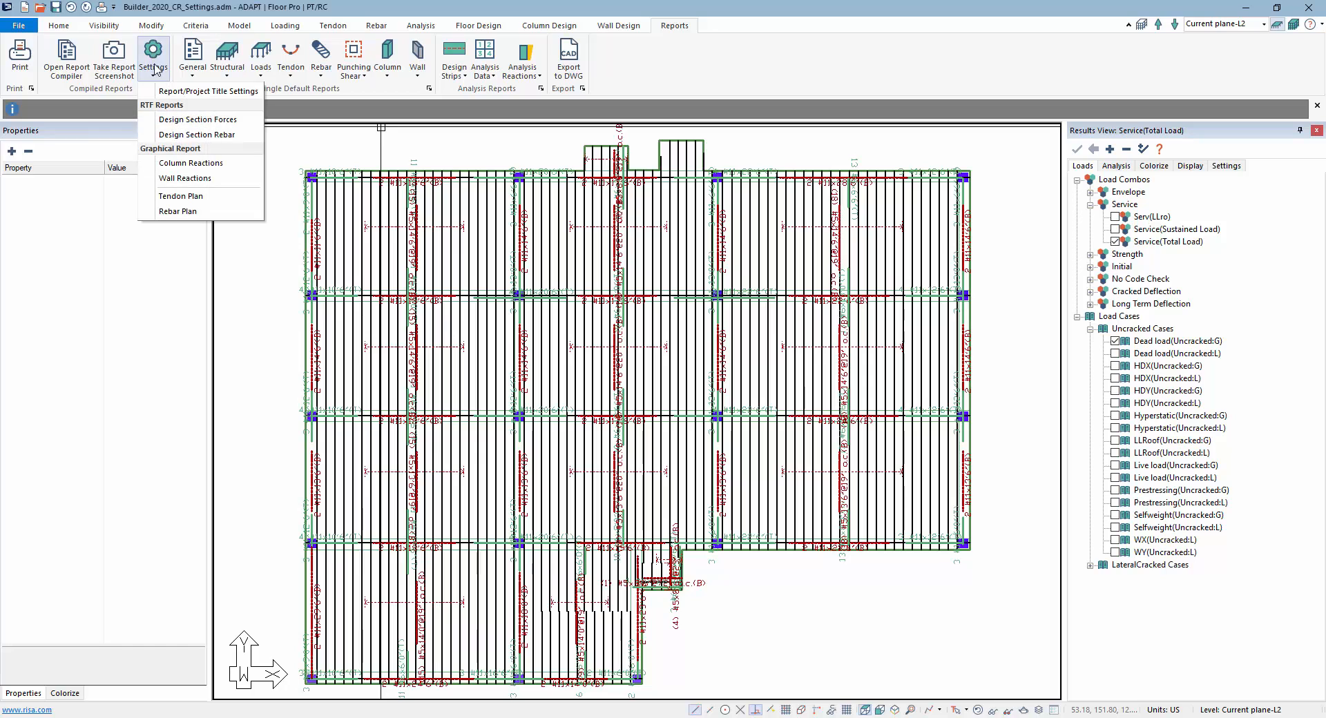
{"action": "left_click", "coordinate": [183, 211]}
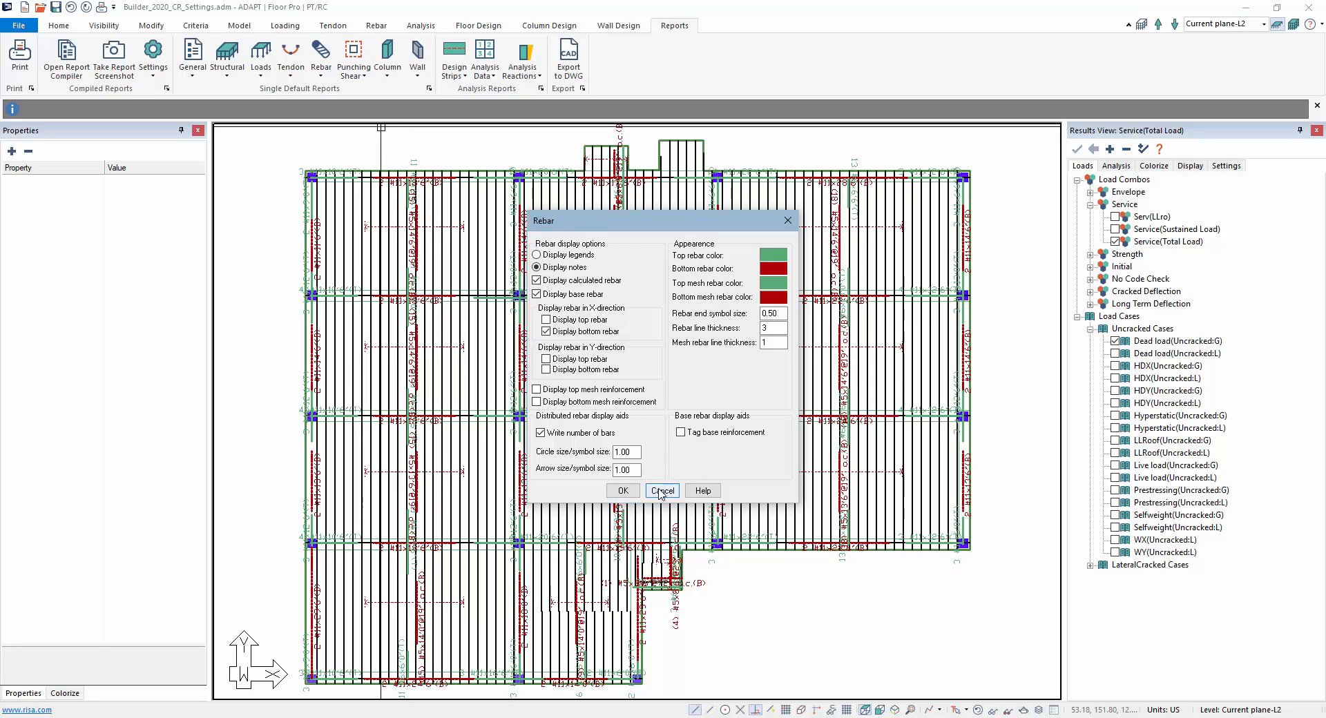
{"action": "left_click", "coordinate": [623, 490]}
Try adding the graphical Rebar report to the compiled report in the Report Generation Manager
{"action": "left_click", "coordinate": [68, 53]}
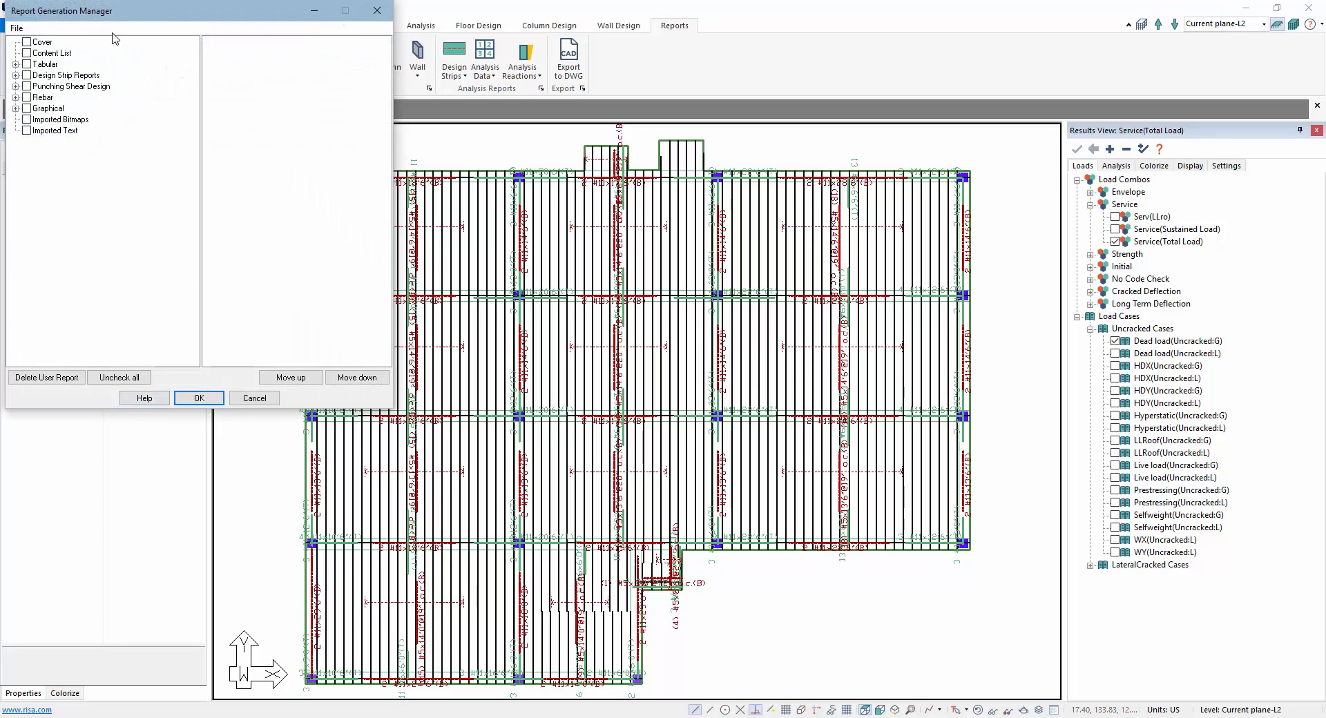
{"action": "left_click_drag", "start_coordinate": [115, 10], "coordinate": [162, 64]}
{"action": "left_click", "coordinate": [62, 162]}
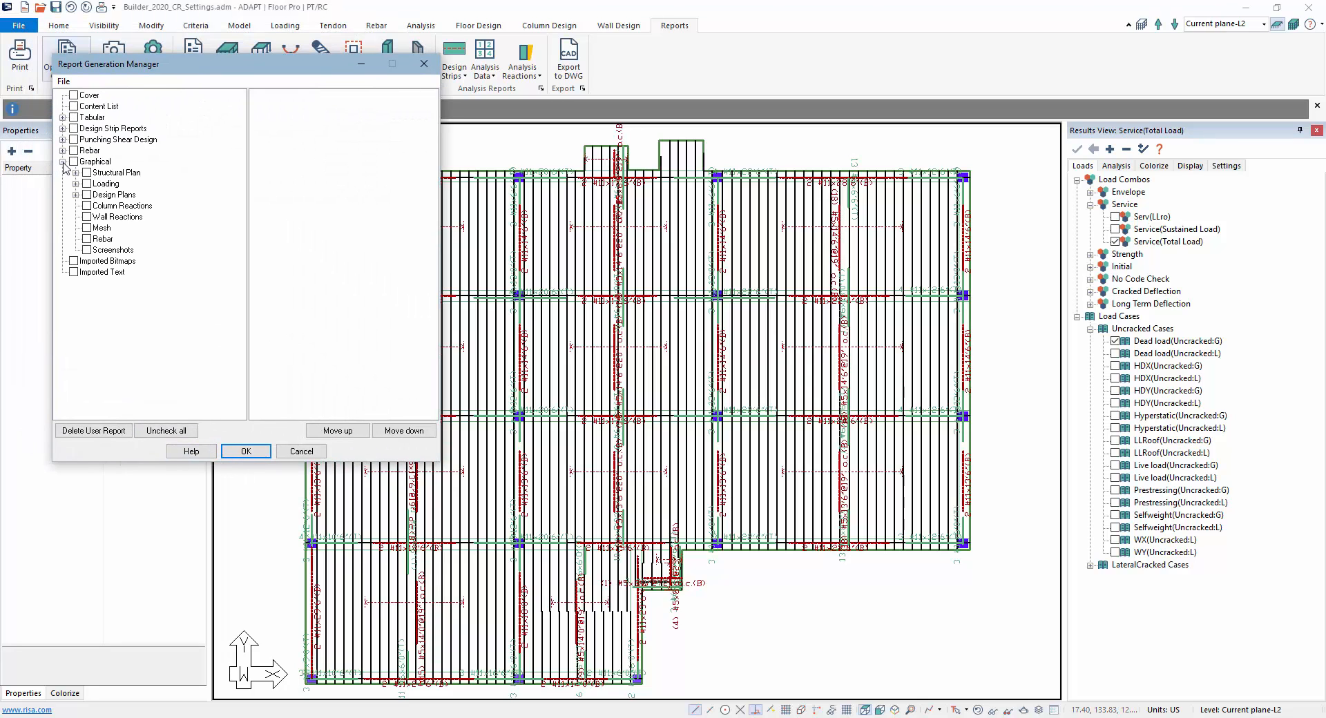
{"action": "left_click", "coordinate": [87, 240]}
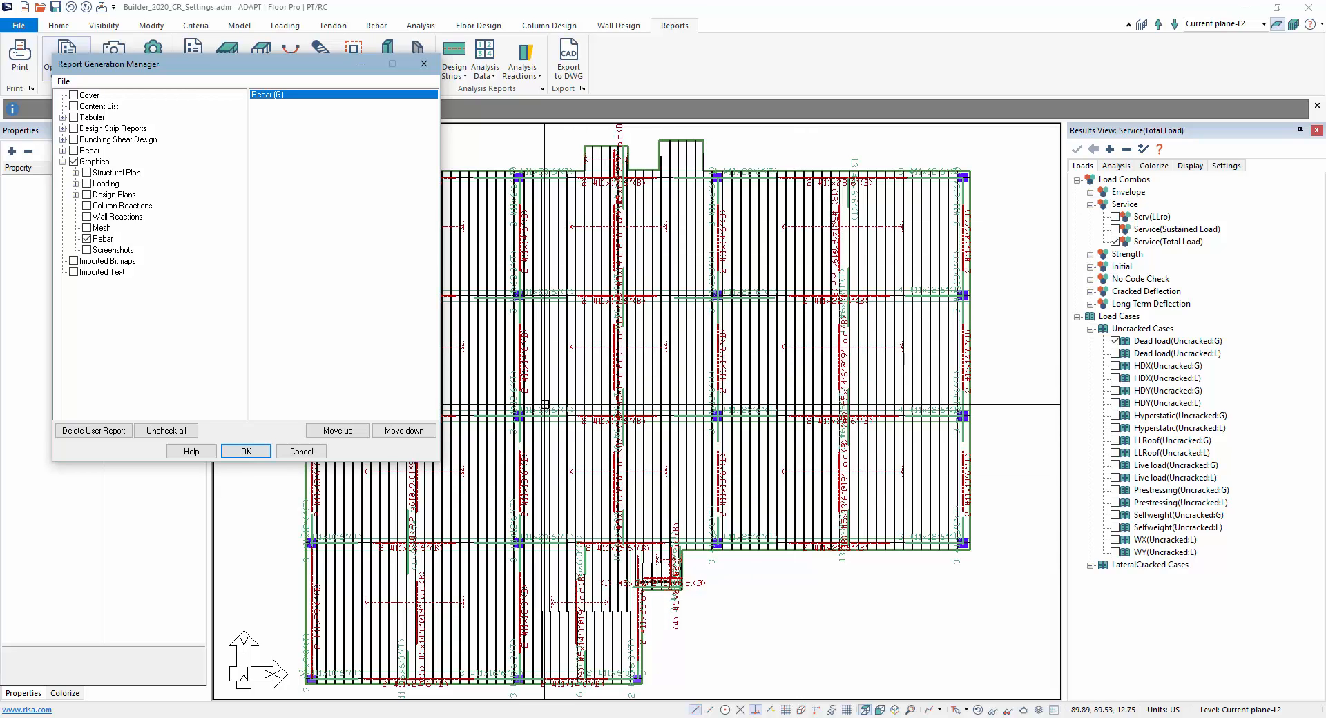
{"action": "left_click", "coordinate": [298, 452]}
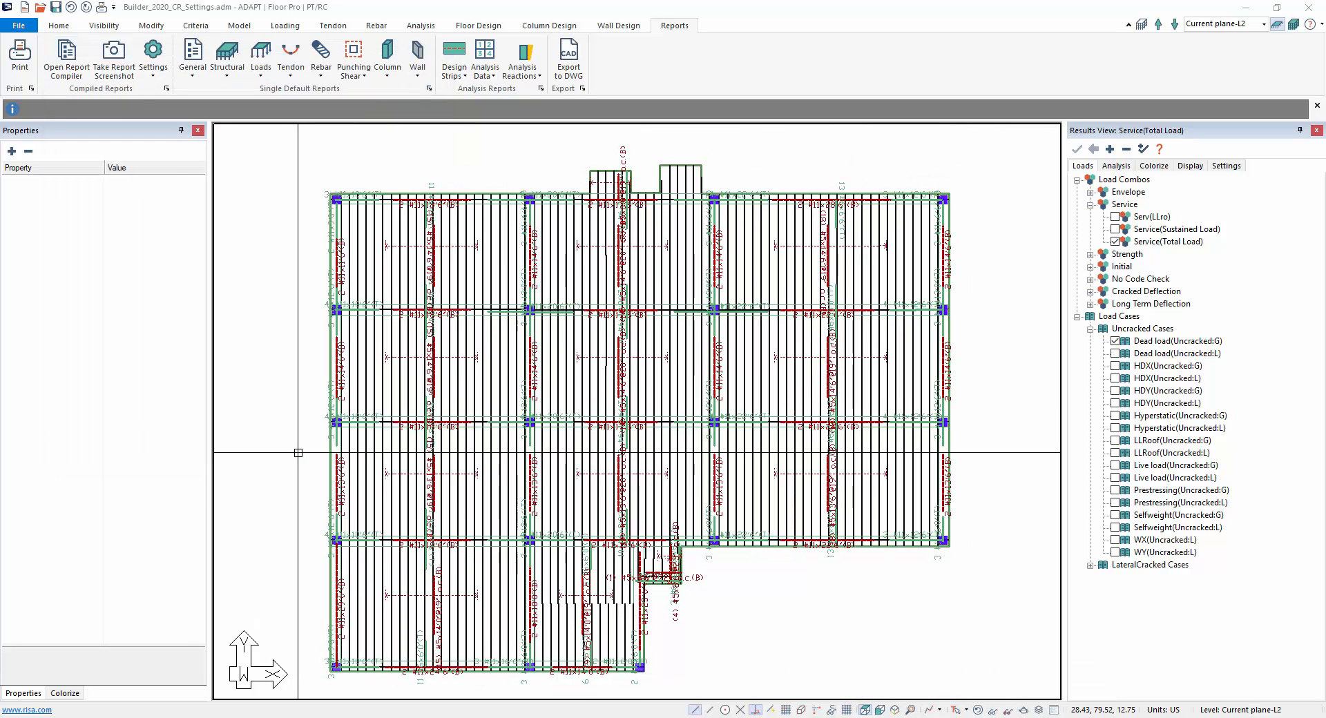